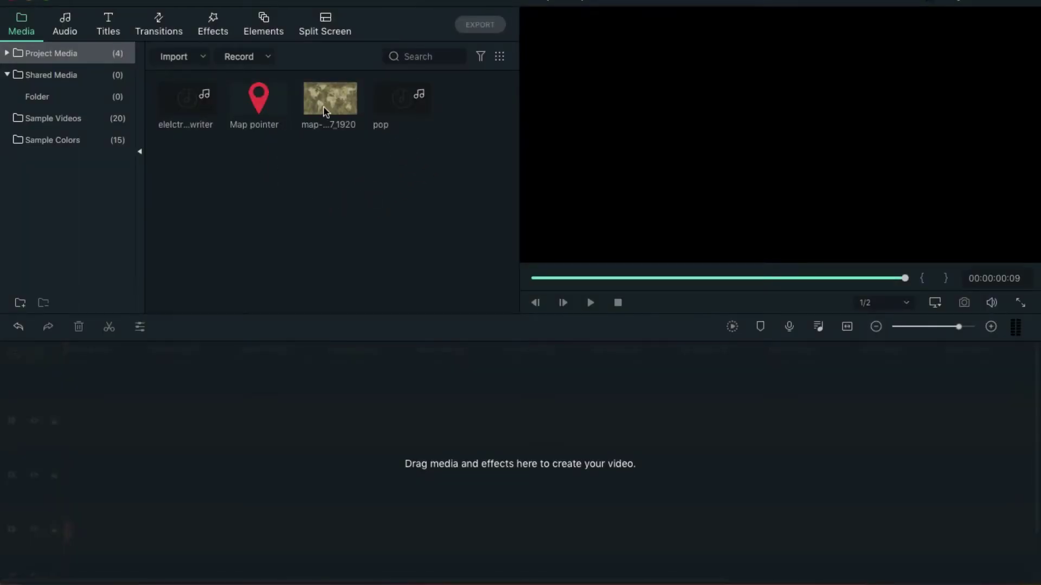
Add the vintage map image to the timeline and scale it to 115.4%.
left_click_drag(326, 112, 69, 529)
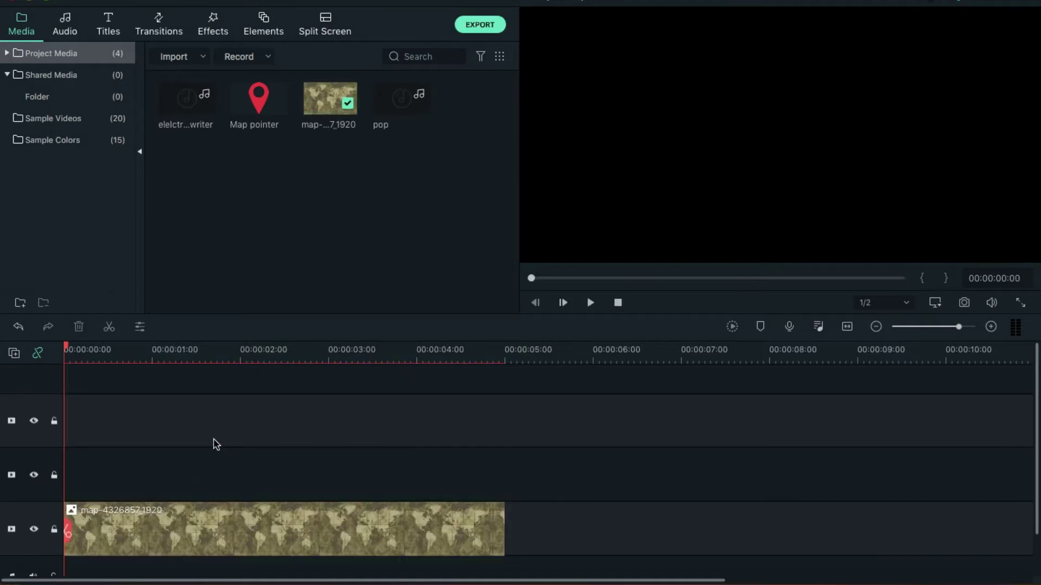
scroll(216, 445, "down", 2)
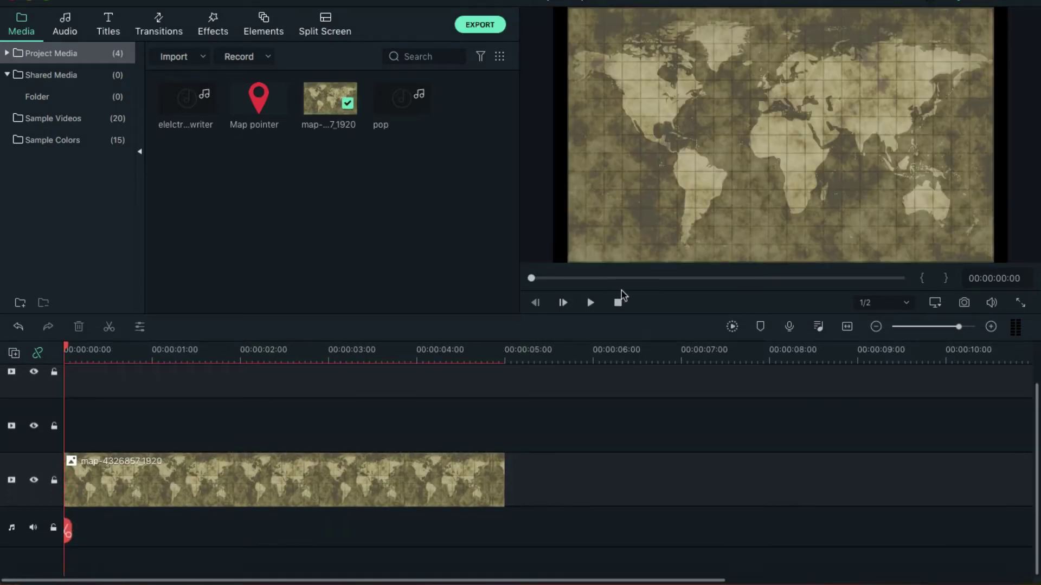
double_click(355, 468)
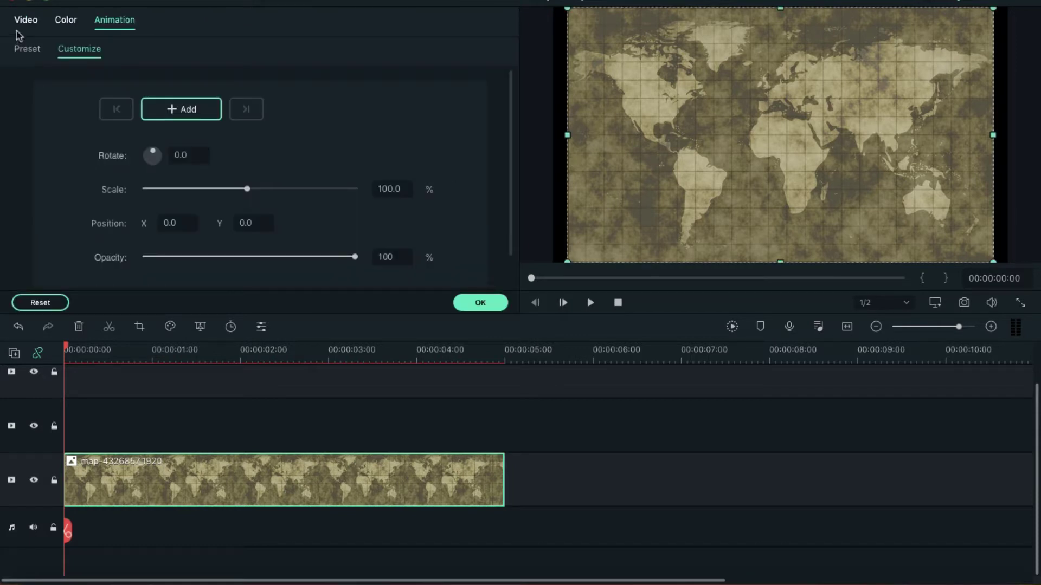
left_click(25, 22)
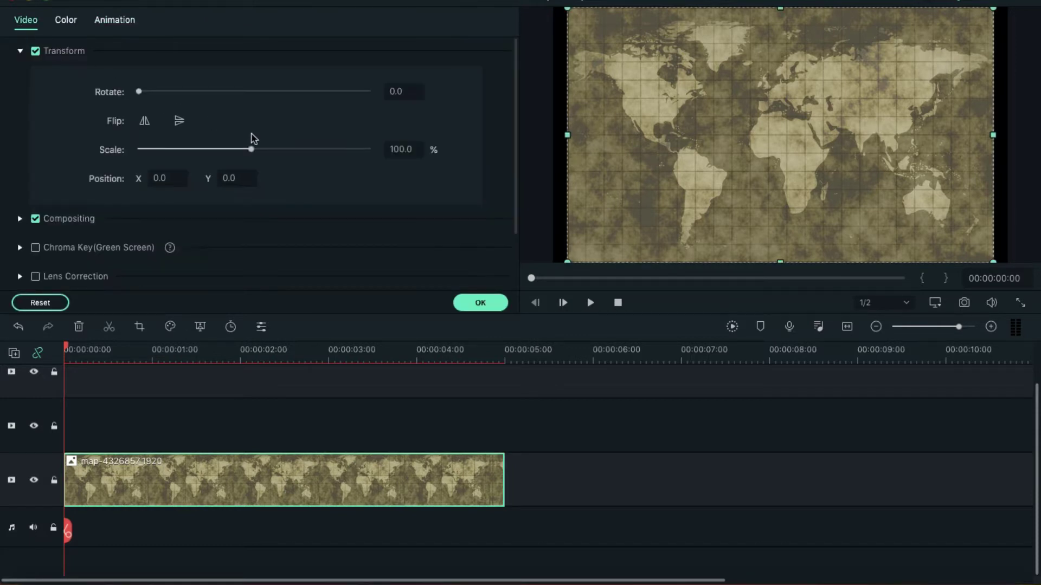
left_click_drag(252, 149, 258, 150)
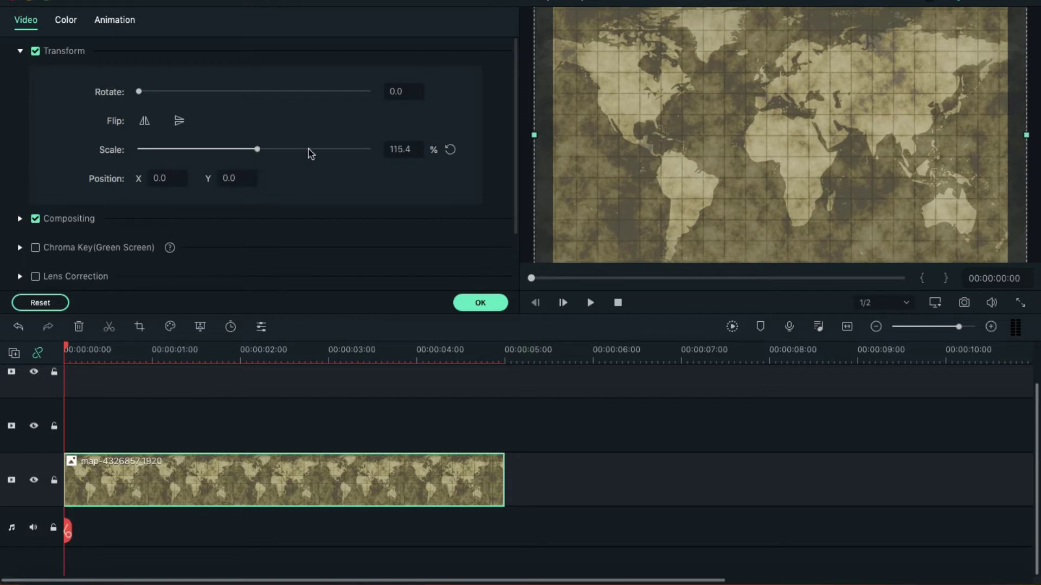
left_click(467, 304)
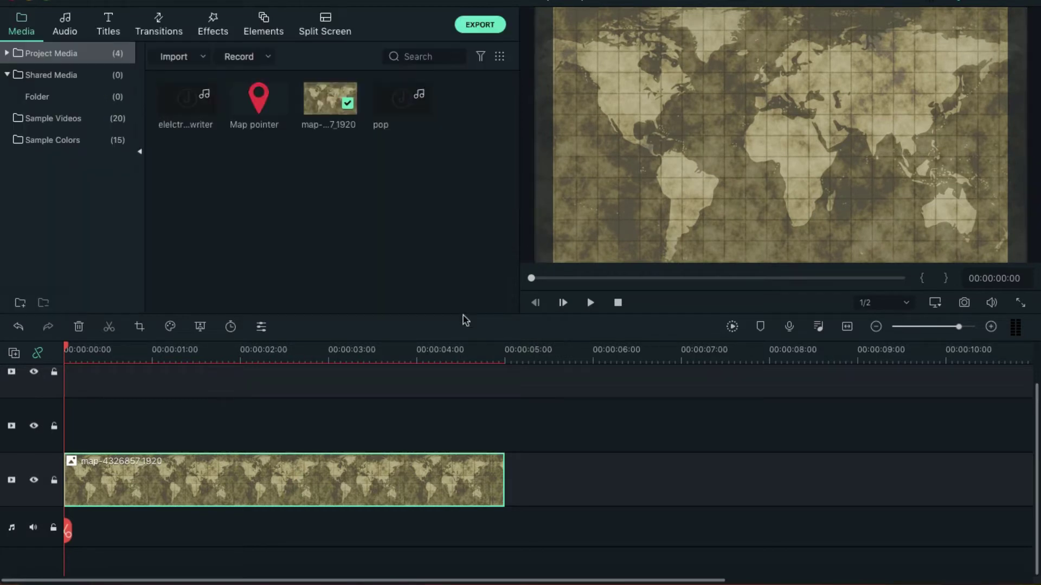
Place the Map pointer above the map, trim it to the map's end, and advance the playhead slightly.
left_click(457, 409)
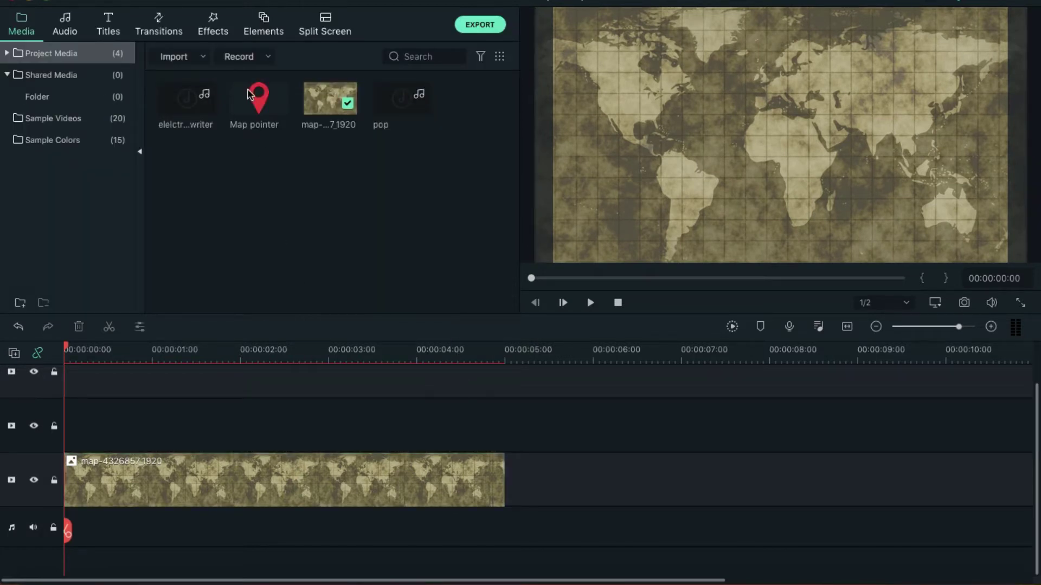
left_click_drag(250, 95, 78, 410)
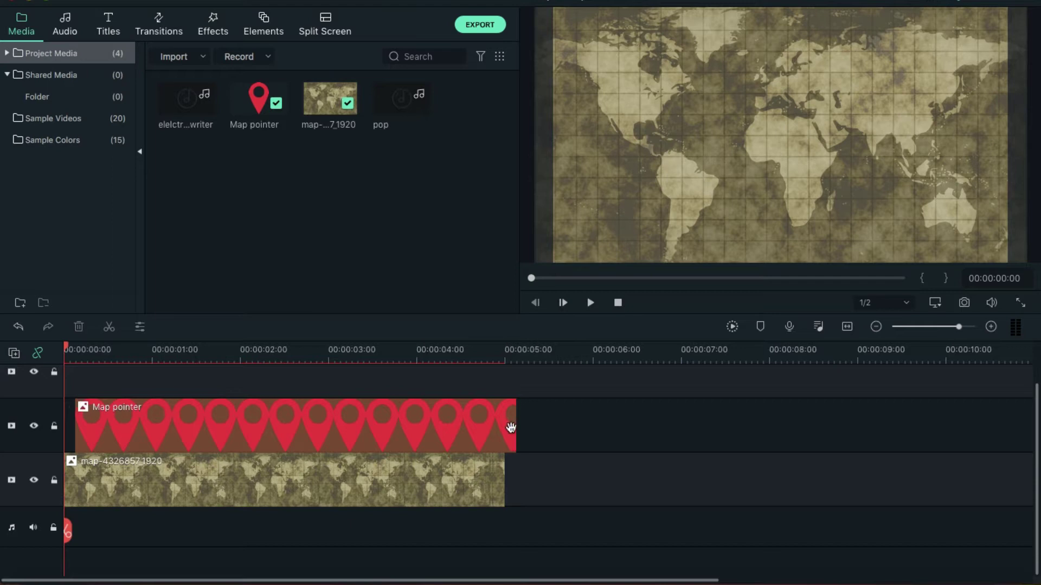
left_click_drag(514, 428, 504, 428)
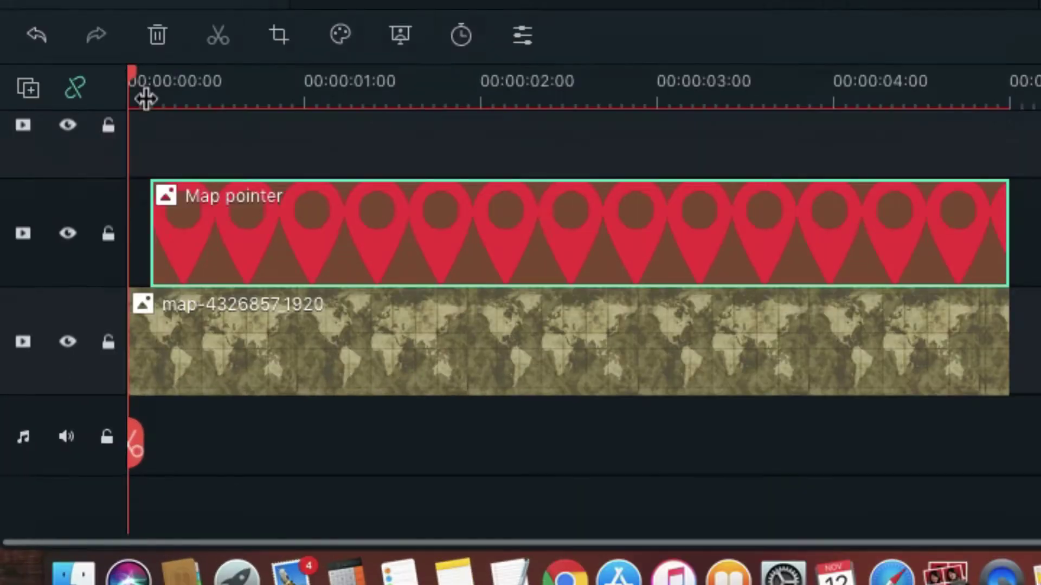
left_click(72, 355)
left_click_drag(163, 435, 151, 295)
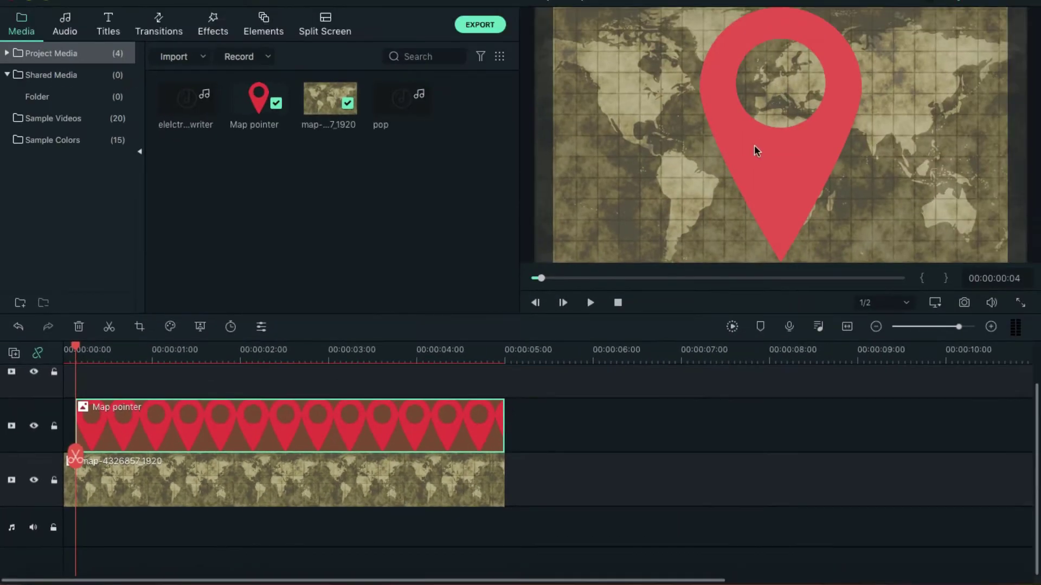
Position the red pin over South America and keyframe its scale at 0 at frame 4.
double_click(350, 424)
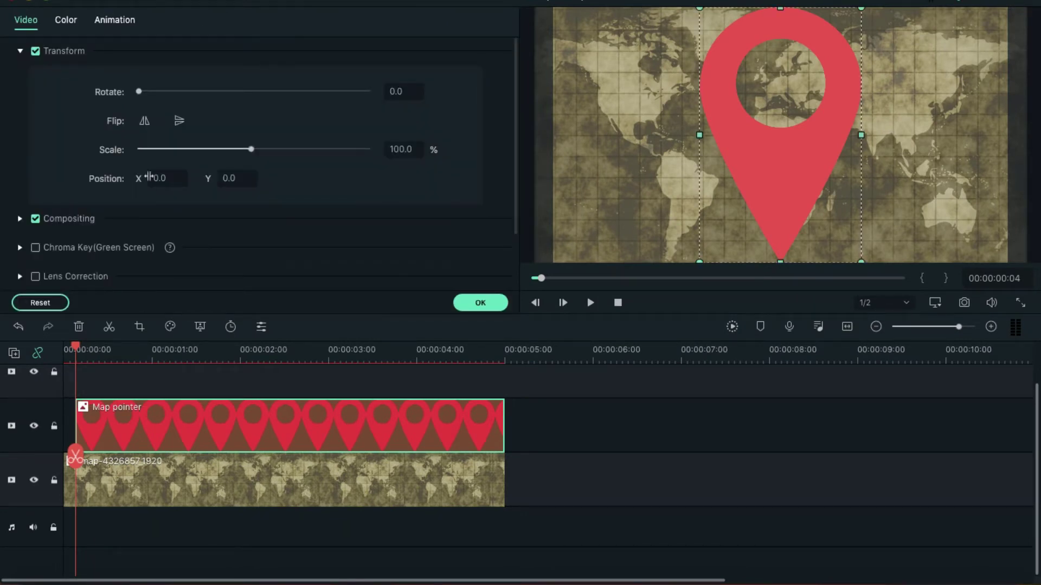
left_click(111, 25)
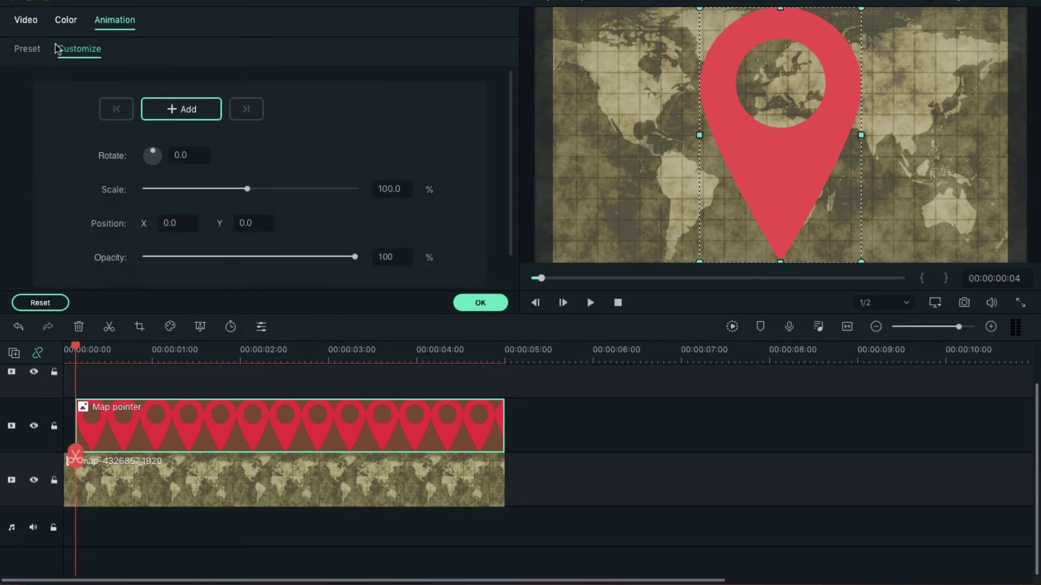
left_click(33, 49)
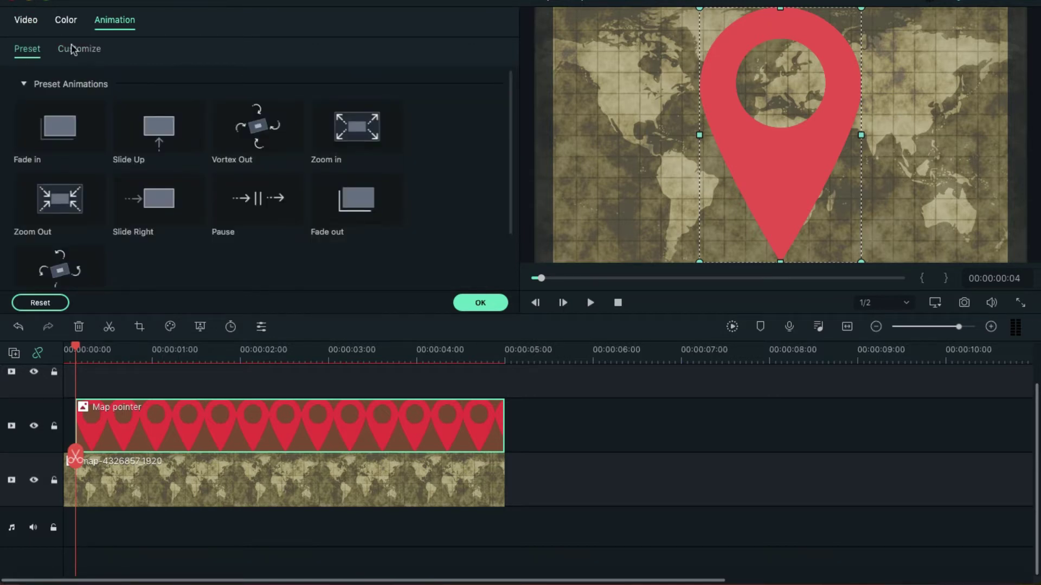
left_click(73, 51)
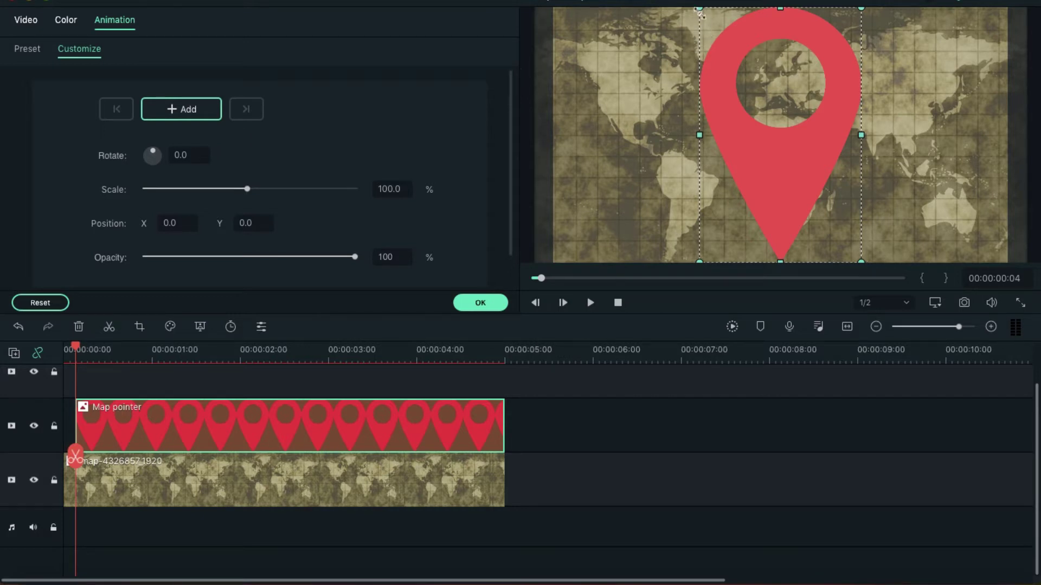
left_click_drag(700, 10, 684, 177)
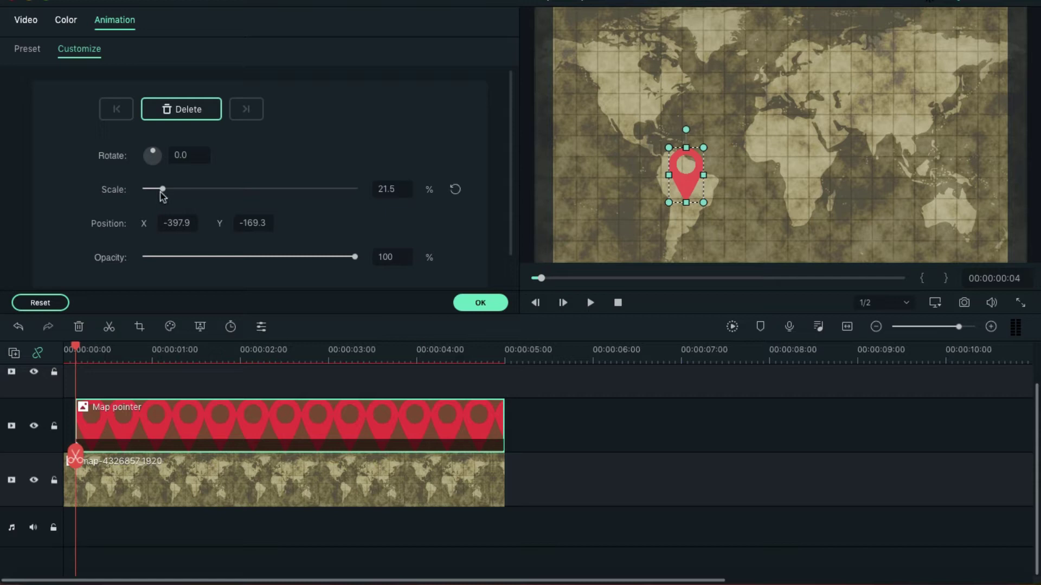
left_click(118, 194)
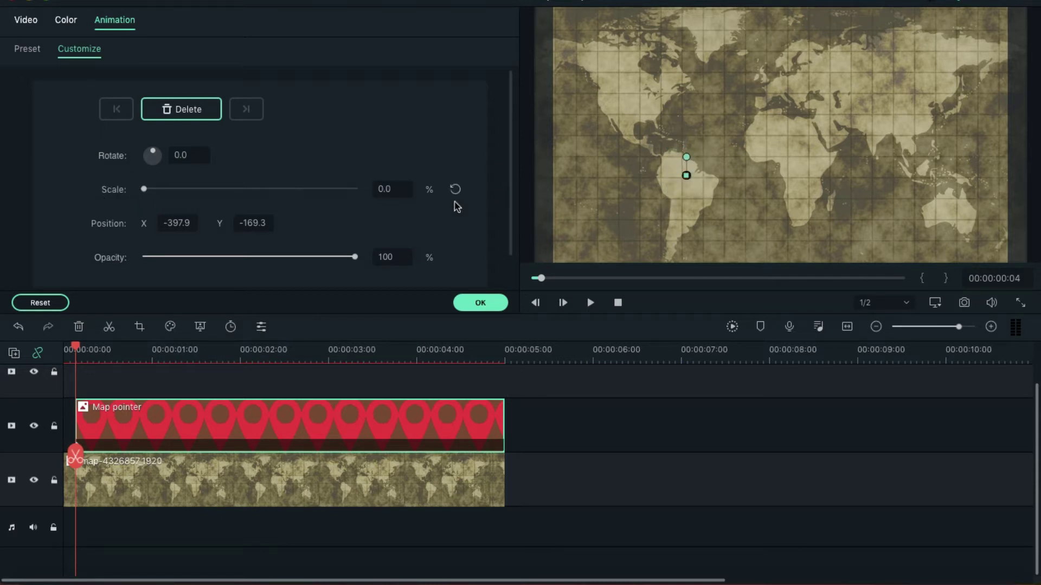
At frame 15, keyframe the pin's scale at 20%.
left_click(100, 355)
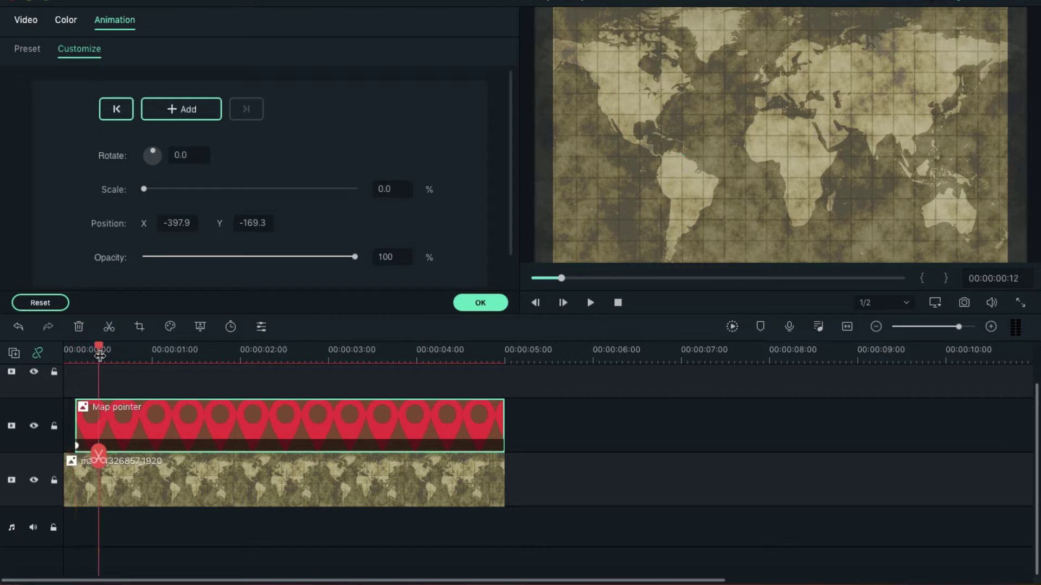
left_click(109, 357)
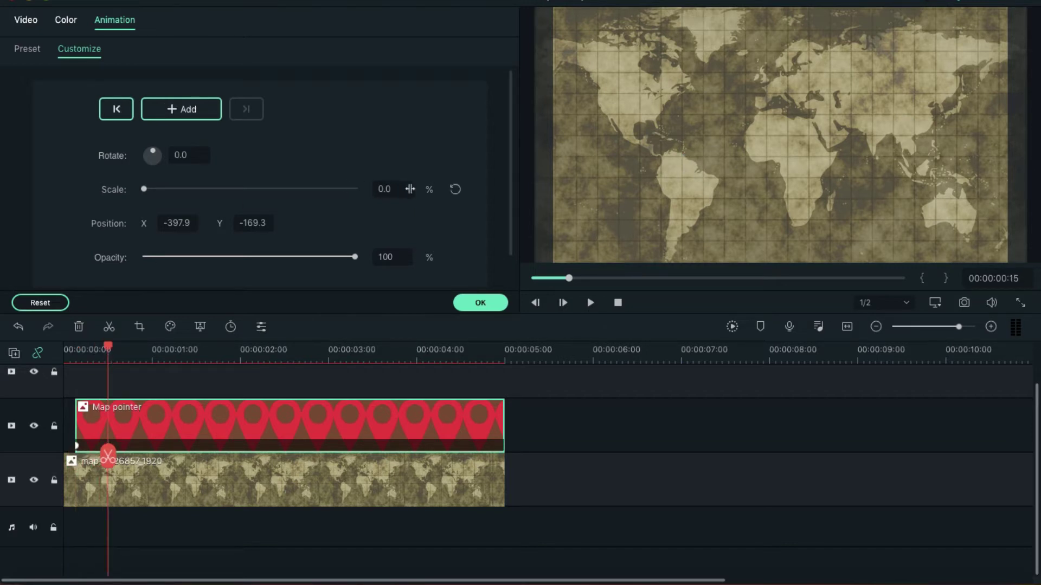
left_click(410, 189)
key("BackSpace")
key("BackSpace")
key("BackSpace")
type("1")
key("Return")
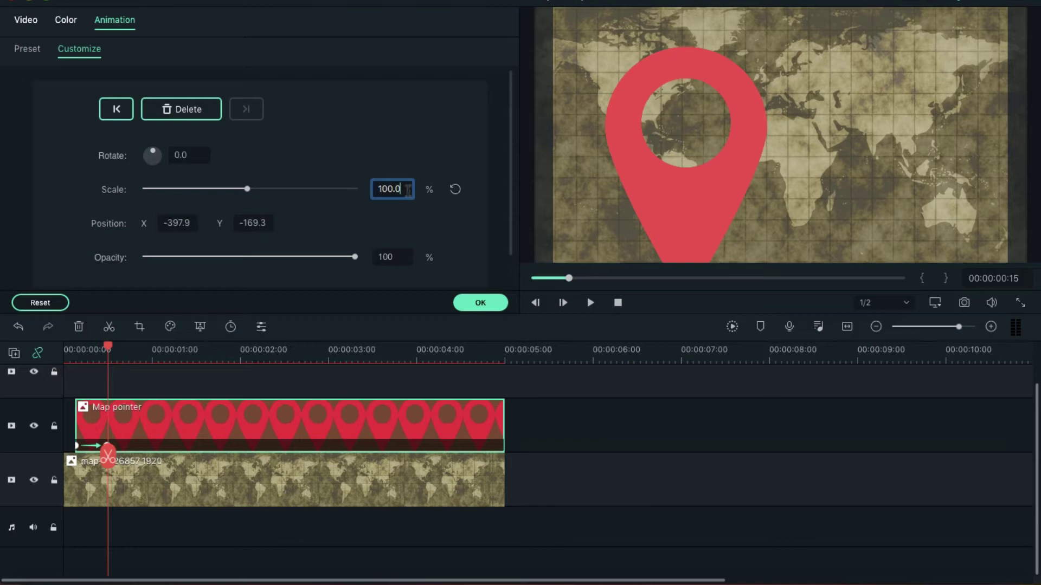
key("BackSpace")
key("BackSpace")
key("BackSpace")
key("BackSpace")
key("BackSpace")
type("20")
key("Return")
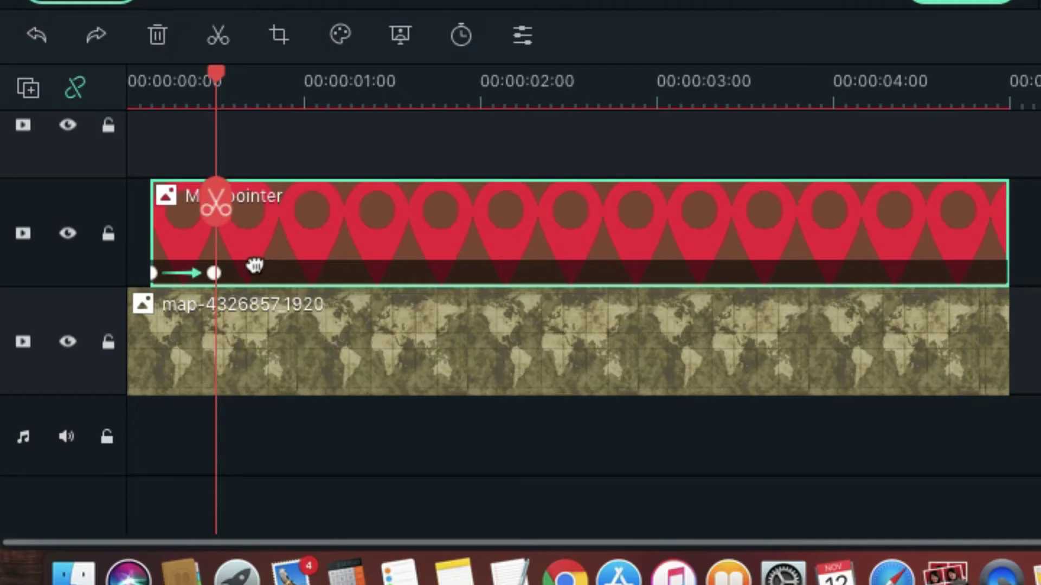
Add frame-by-frame pin scale keyframes of 15%, 20% and 15% for the bounce.
key("Right")
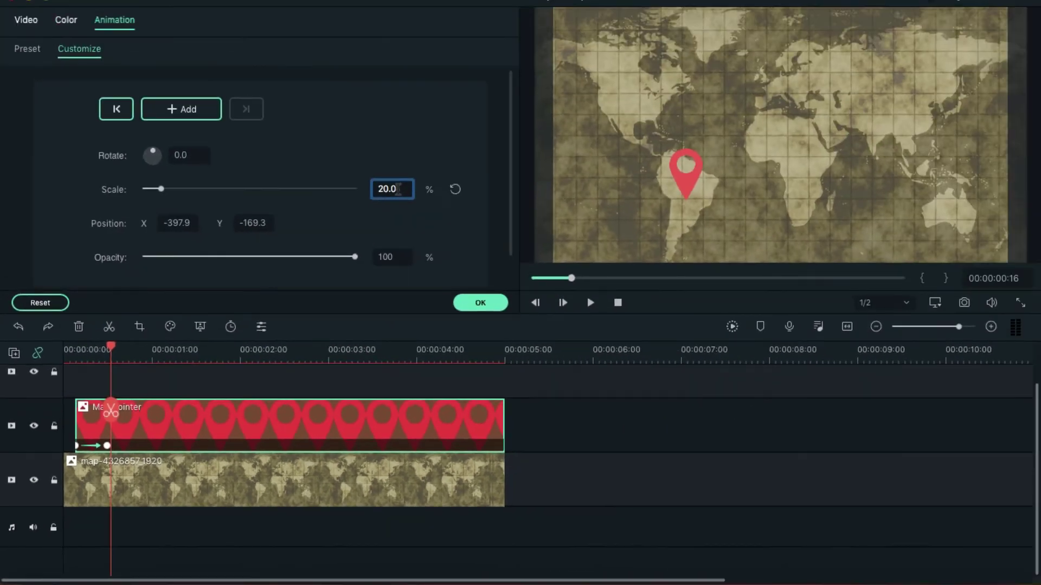
double_click(398, 189)
type("15")
key("Return")
key("Right")
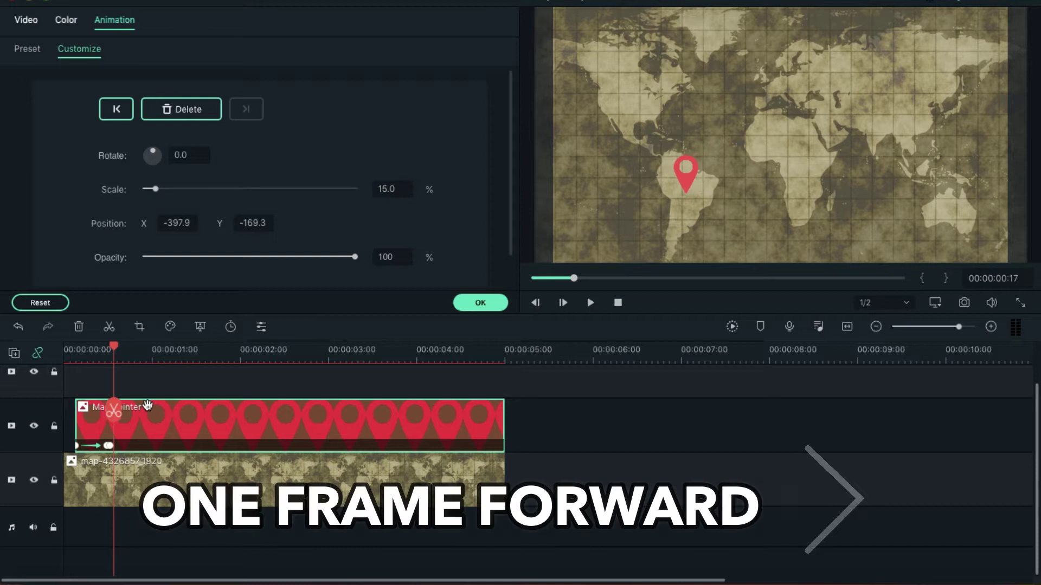
left_click(401, 189)
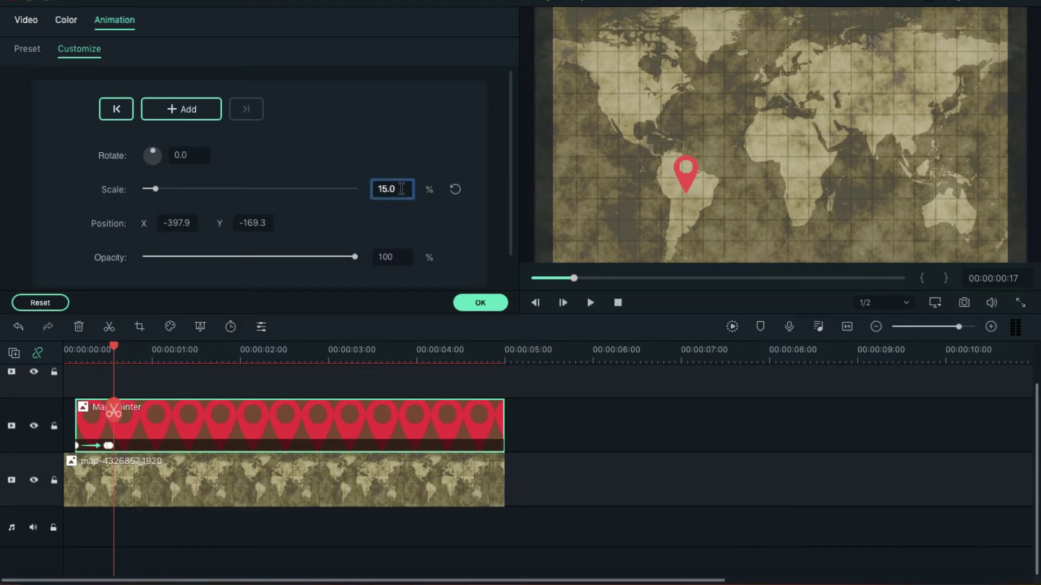
double_click(401, 189)
type("20")
key("Return")
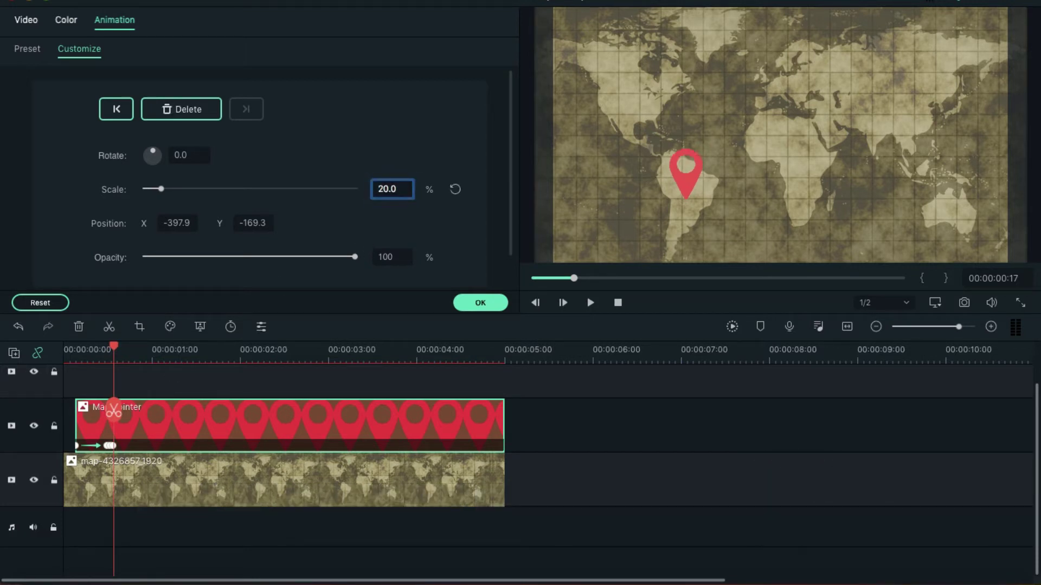
key("Right")
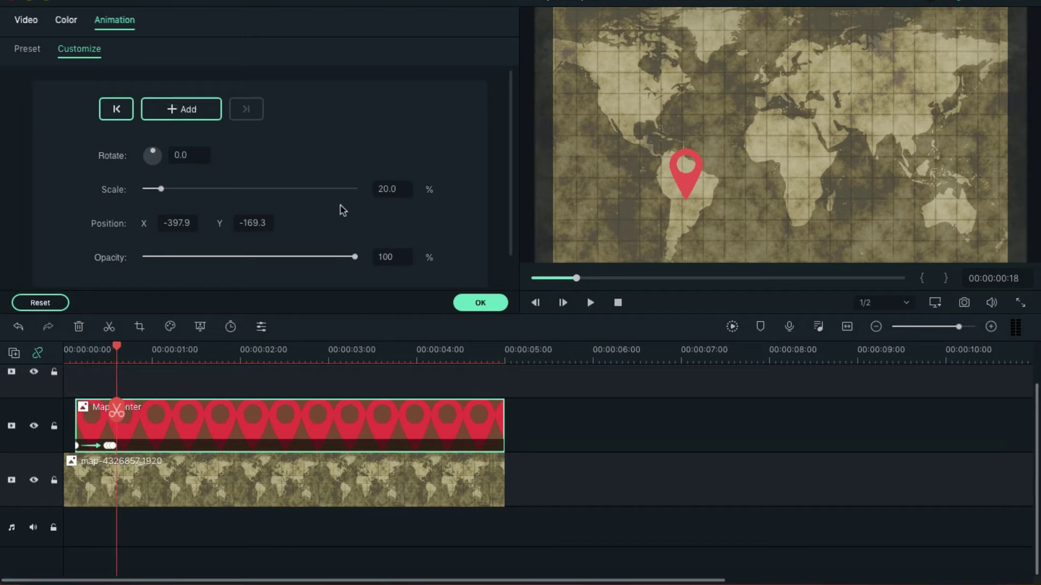
double_click(390, 188)
type("15")
key("Return")
key("Right")
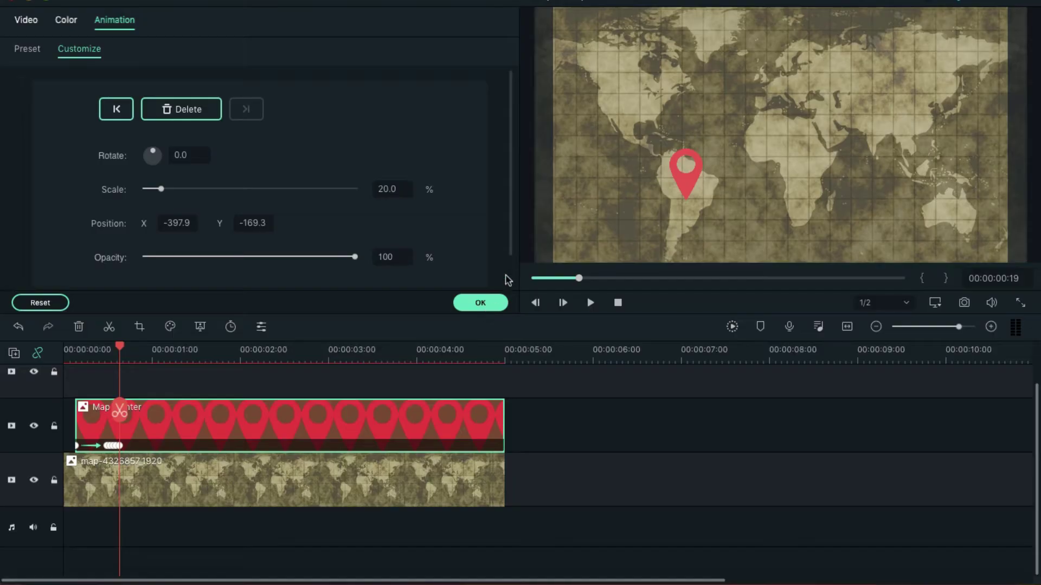
left_click(479, 303)
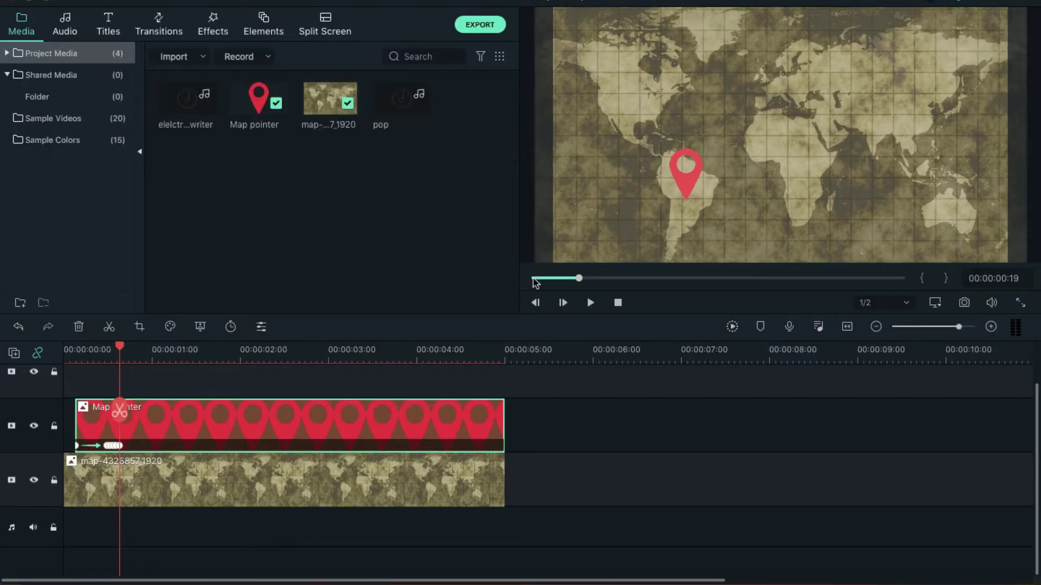
left_click(534, 278)
left_click(587, 393)
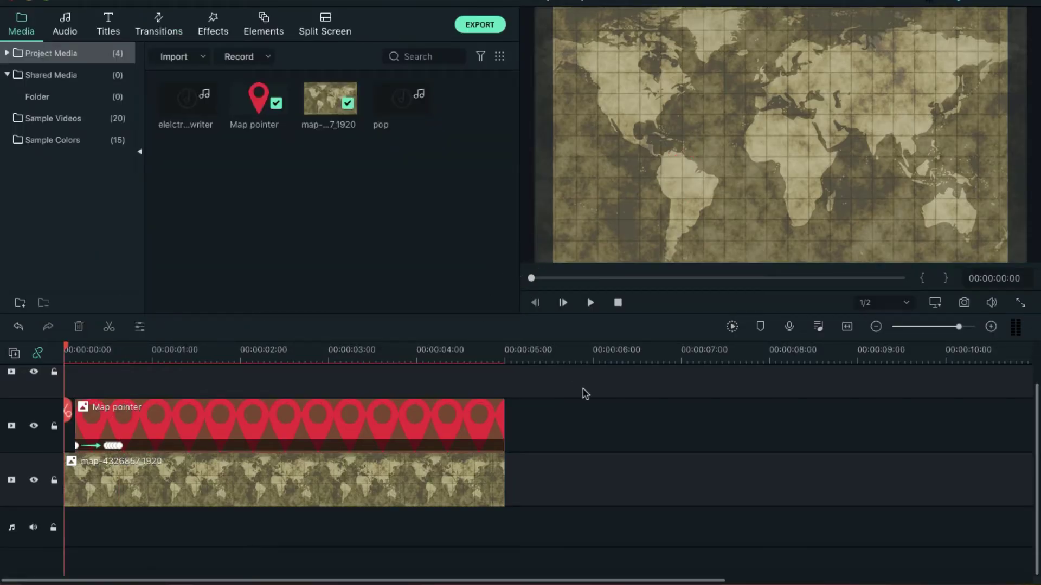
left_click(733, 328)
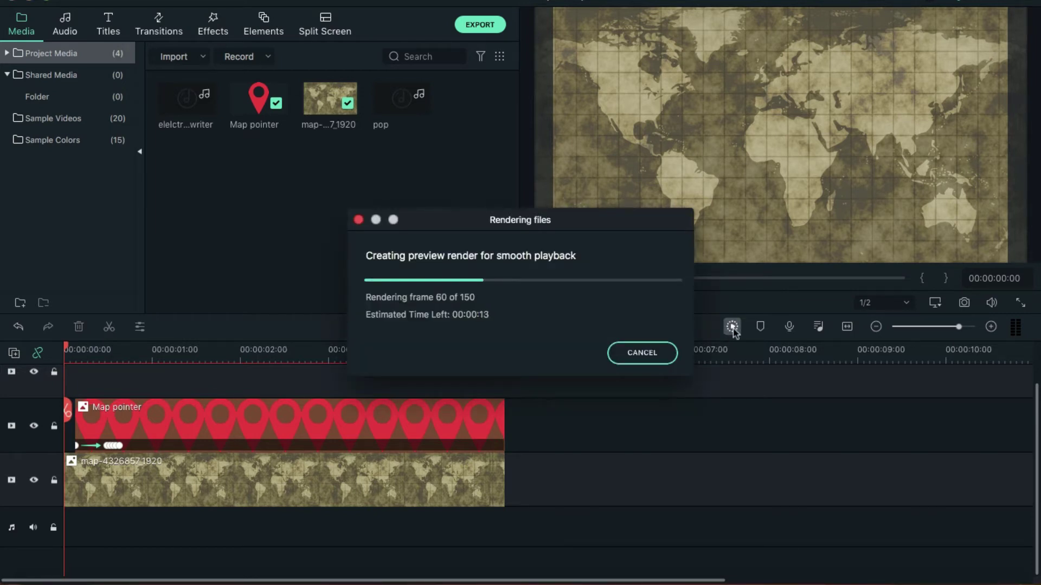
left_click(592, 302)
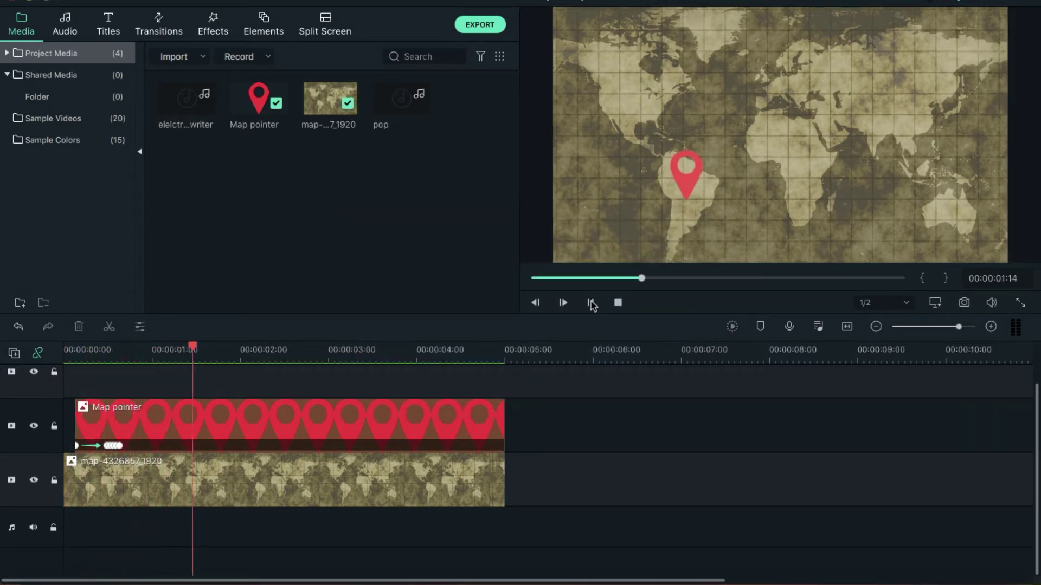
left_click(591, 303)
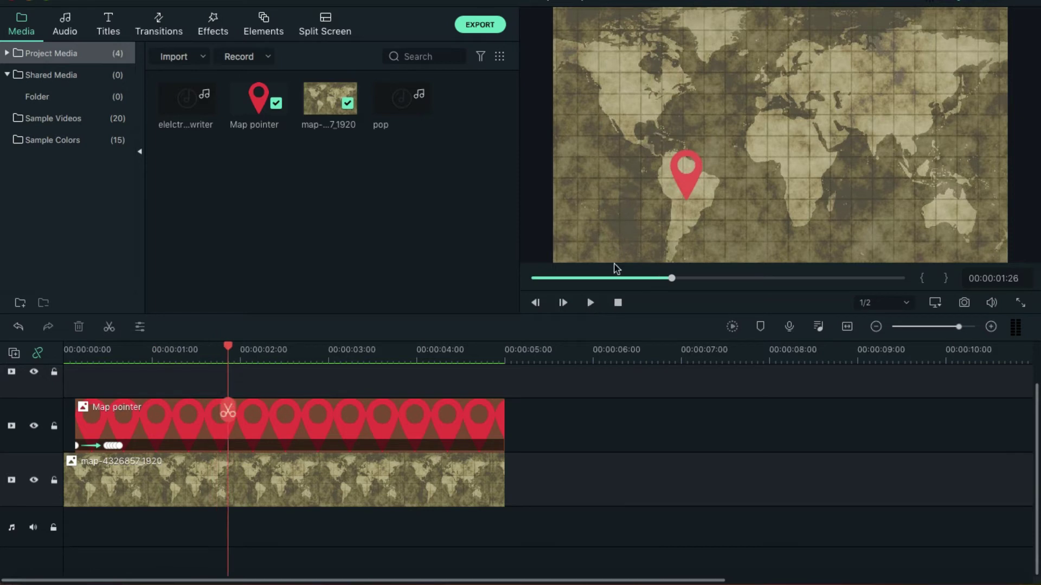
left_click_drag(616, 283, 532, 283)
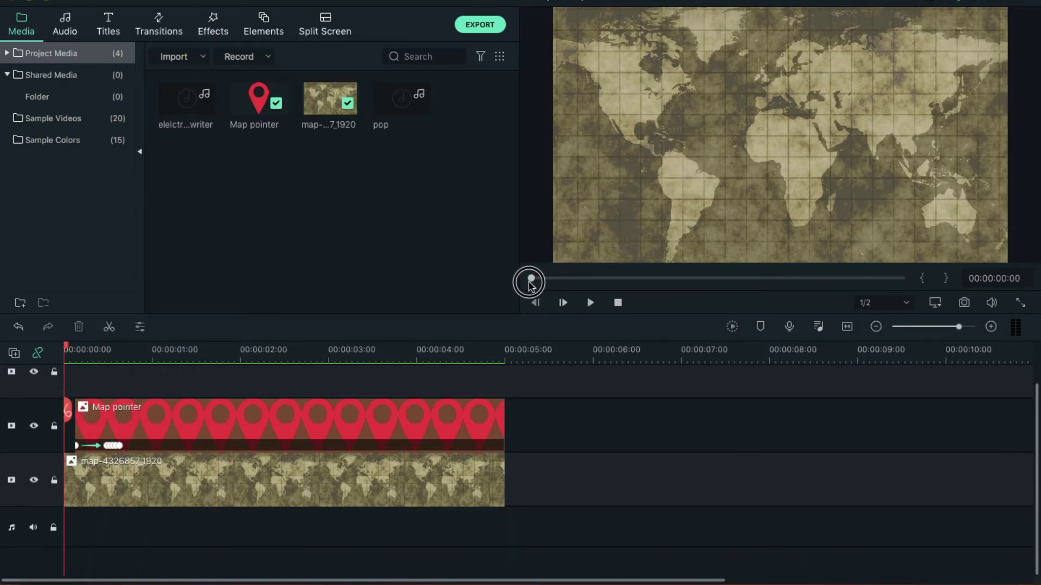
Add a keyframe on the Map pointer clip at 00:00:04:09.
left_click(443, 359)
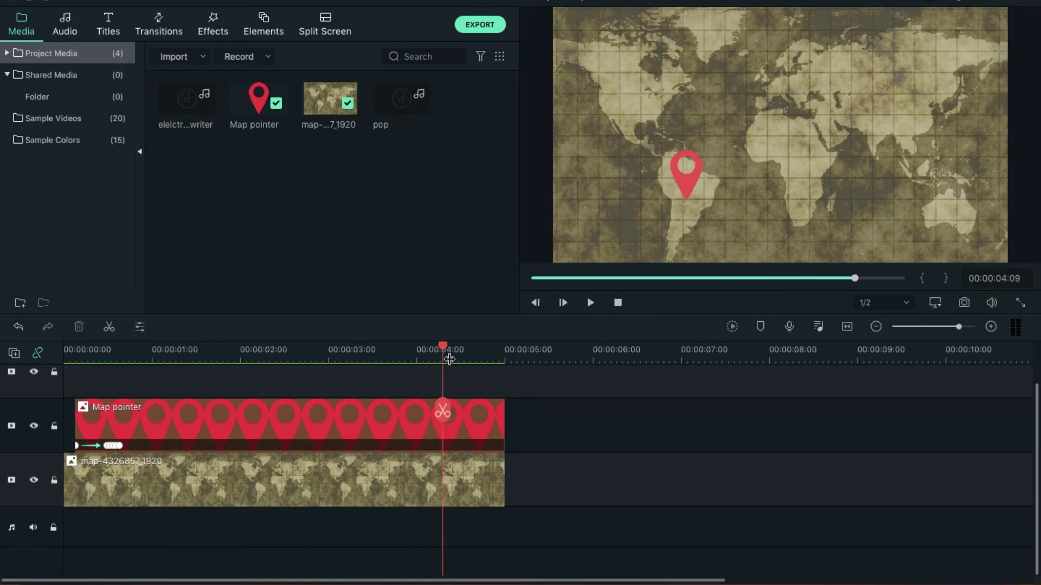
left_click(484, 410)
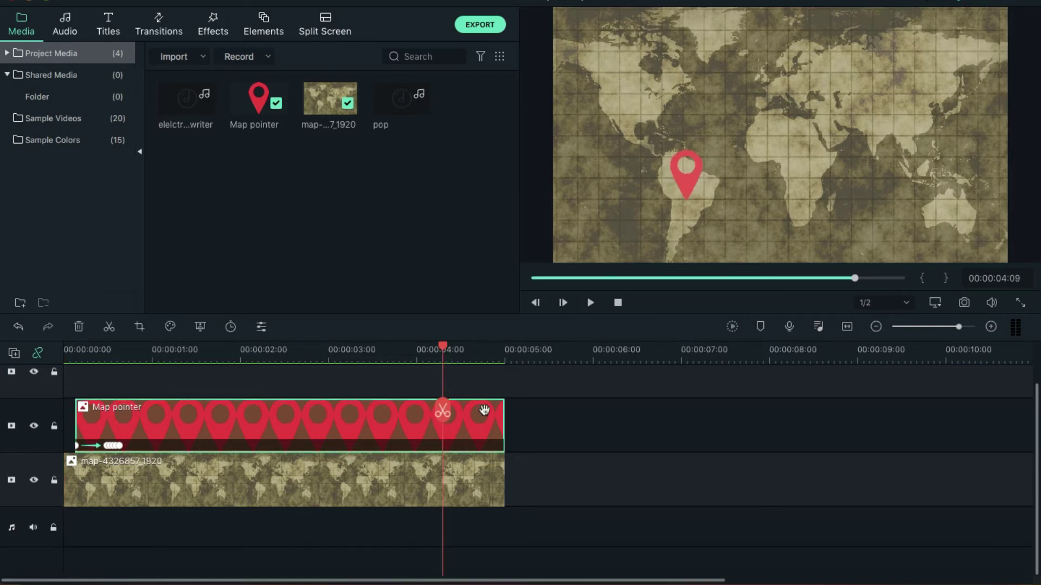
double_click(485, 411)
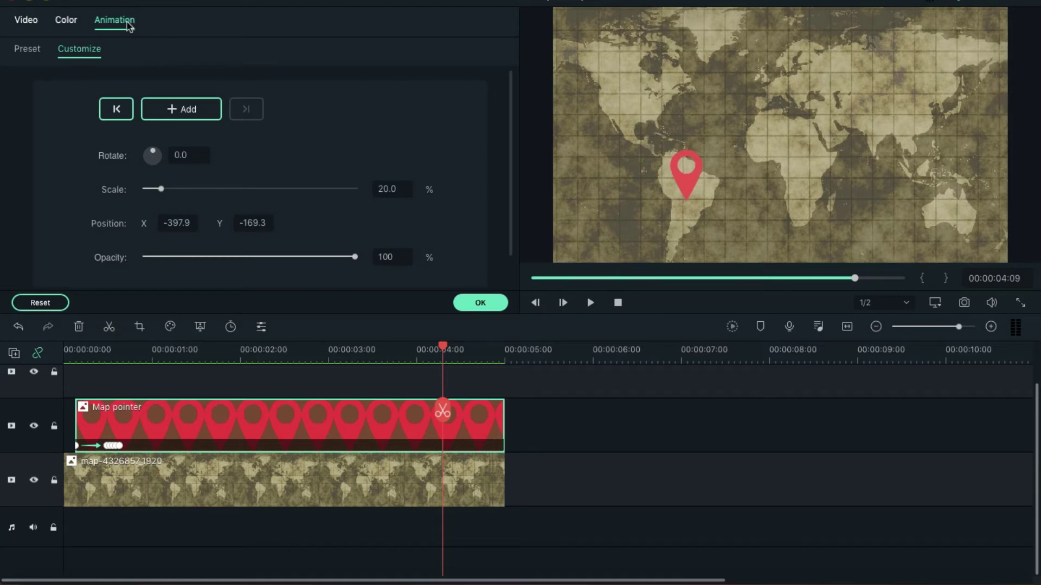
left_click(210, 112)
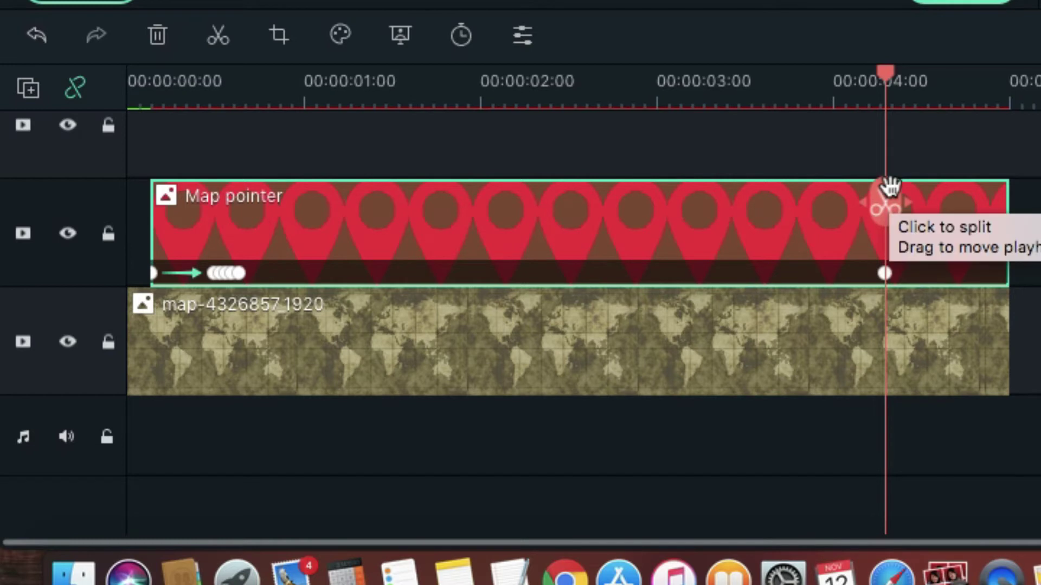
Key the pin swelling to 27.2% a few frames later, then shrinking to 0%.
left_click(449, 406)
left_click_drag(902, 201, 920, 200)
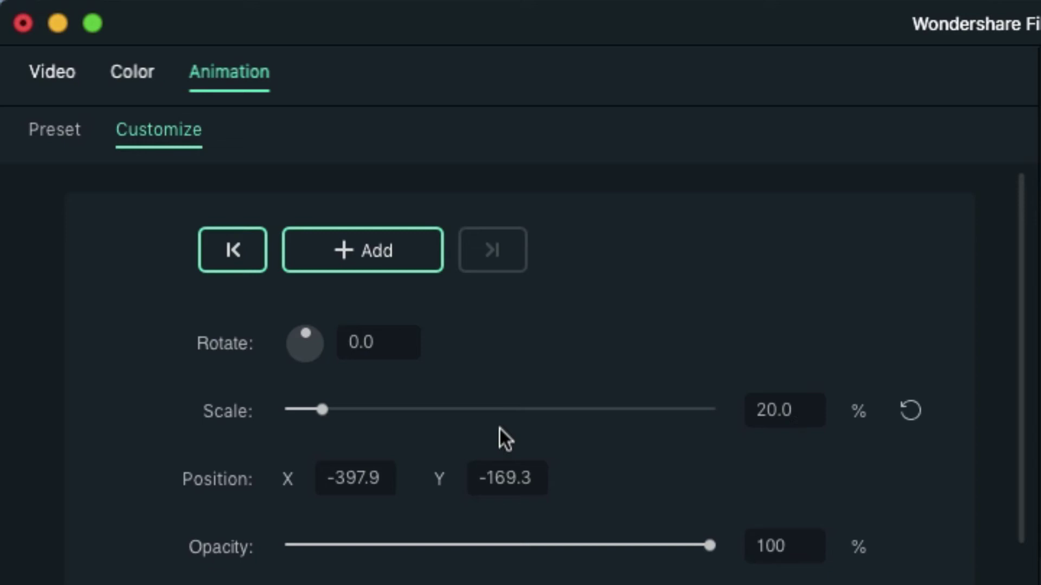
left_click_drag(324, 410, 337, 410)
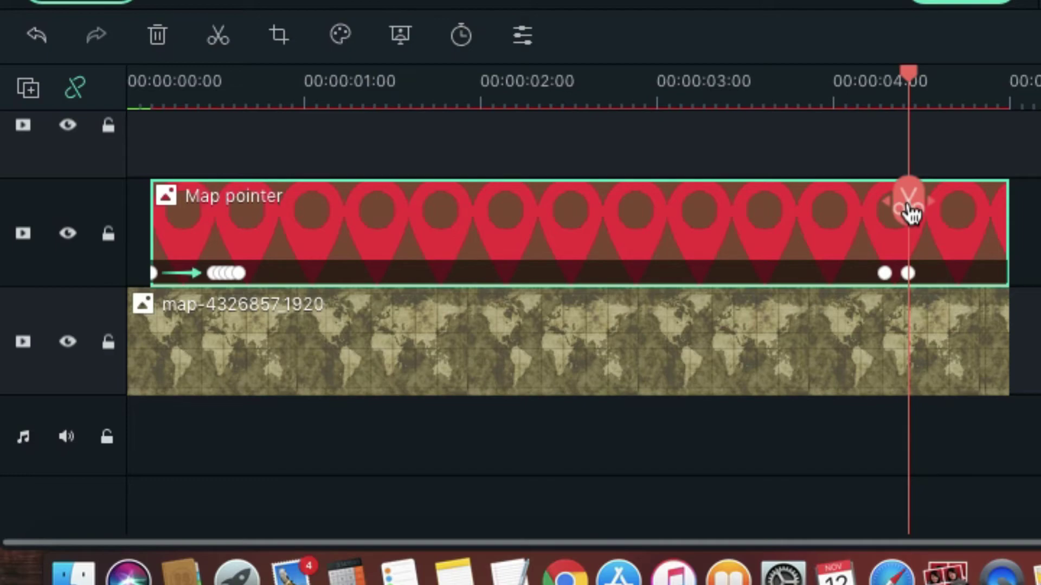
left_click_drag(911, 211, 936, 198)
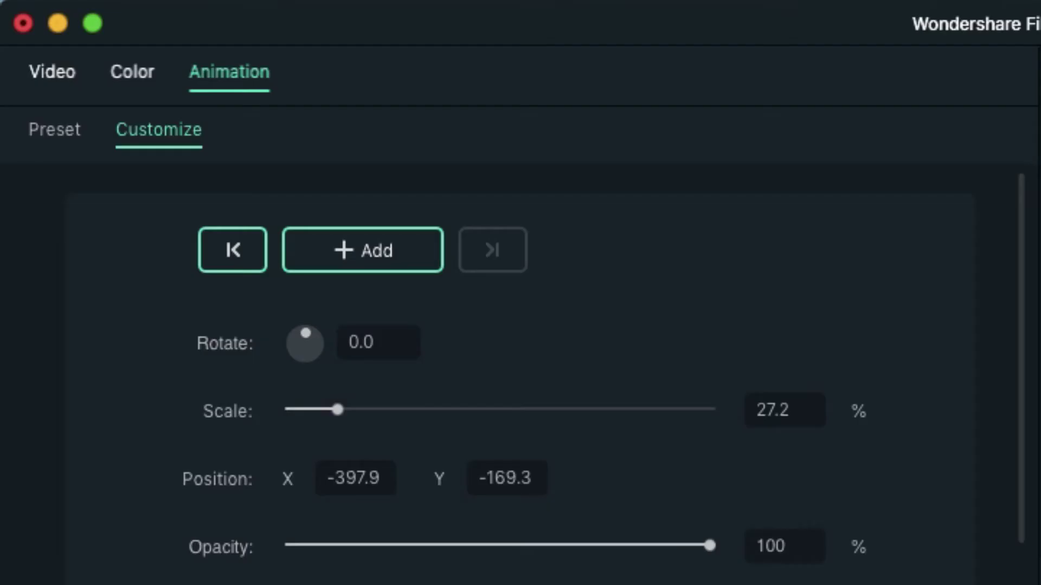
left_click_drag(338, 409, 74, 432)
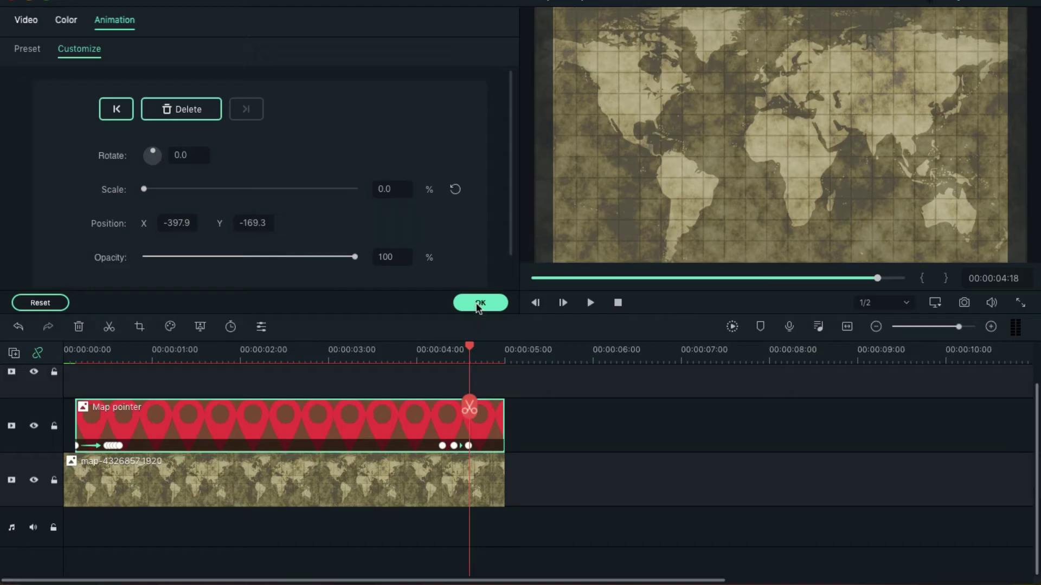
left_click(479, 304)
left_click(426, 354)
left_click(605, 413)
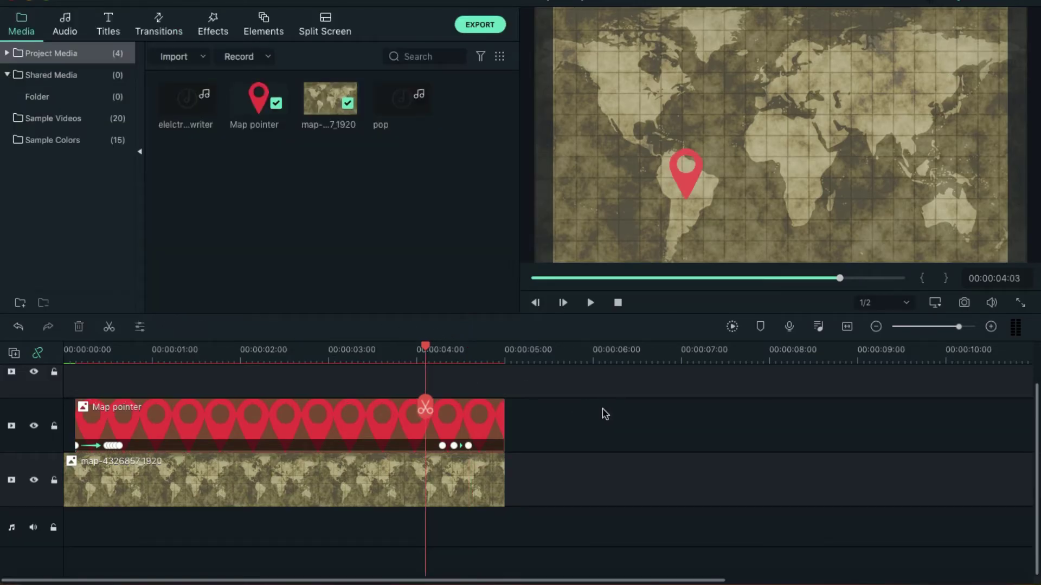
left_click_drag(433, 411, 477, 393)
left_click(410, 356)
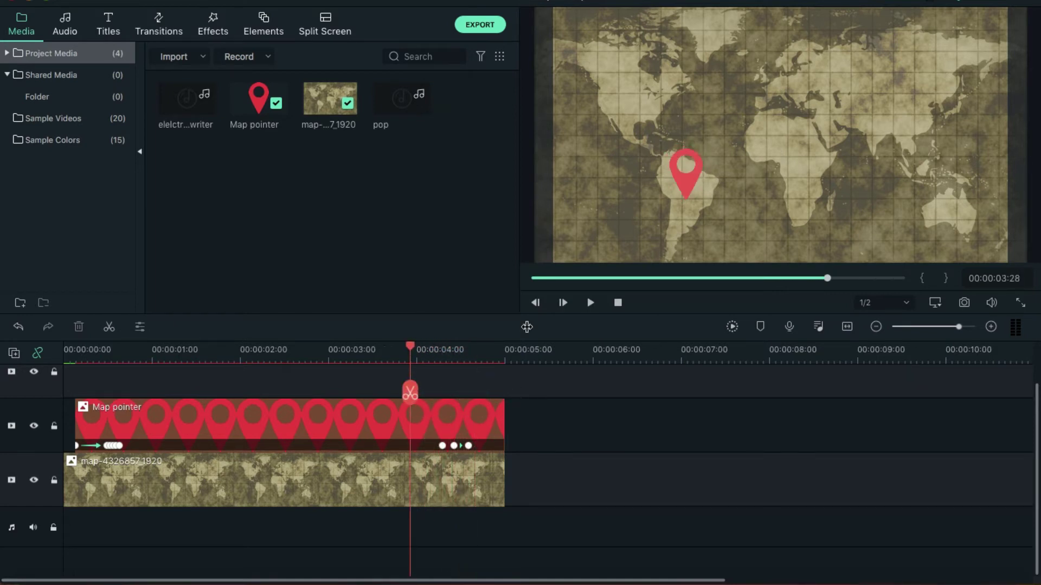
left_click(591, 305)
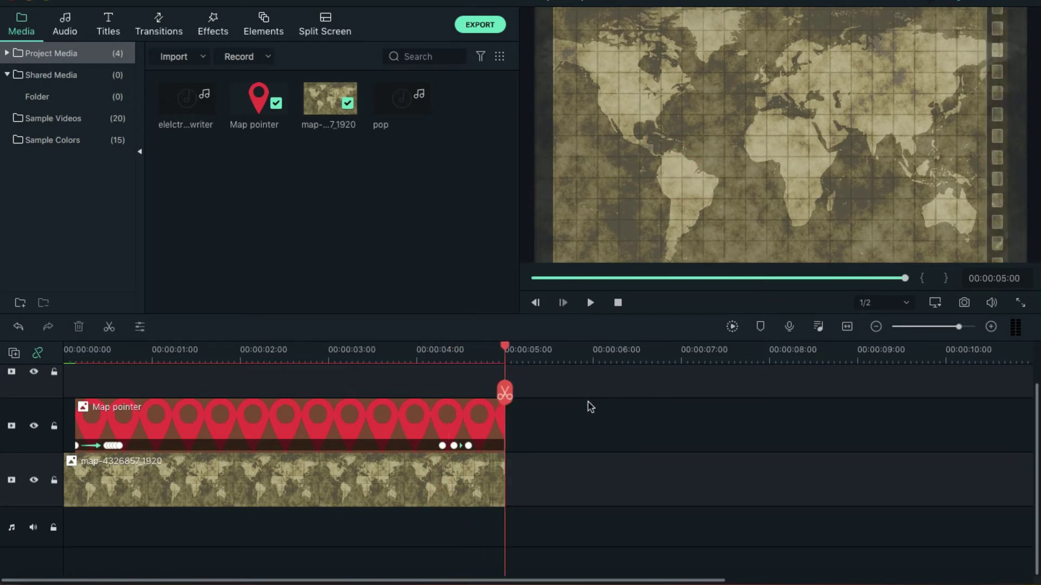
left_click(733, 328)
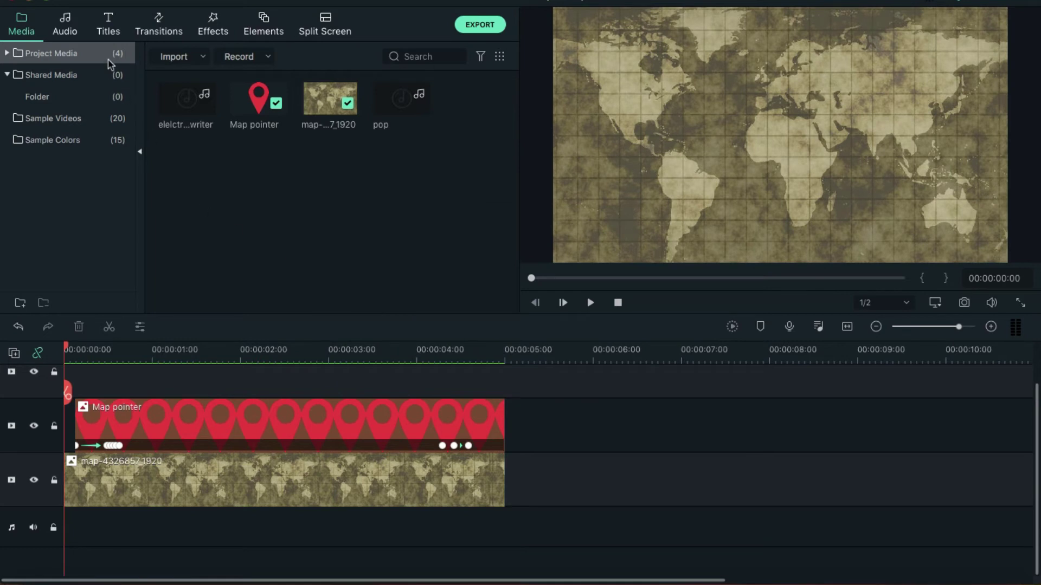
Drag the Callout 2 title preset onto a new top track above the Map pointer.
left_click(107, 33)
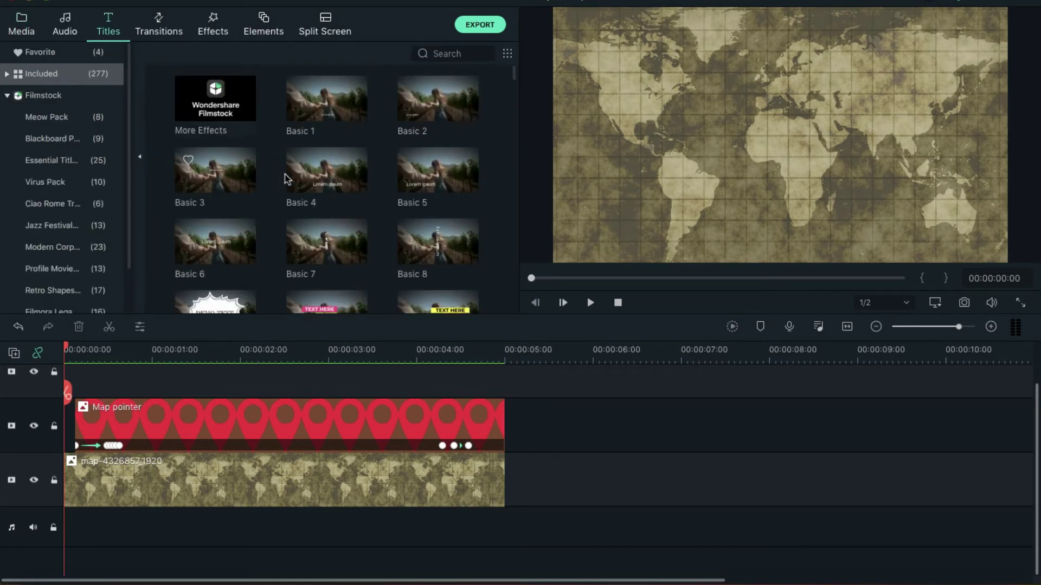
scroll(287, 179, "down", 3)
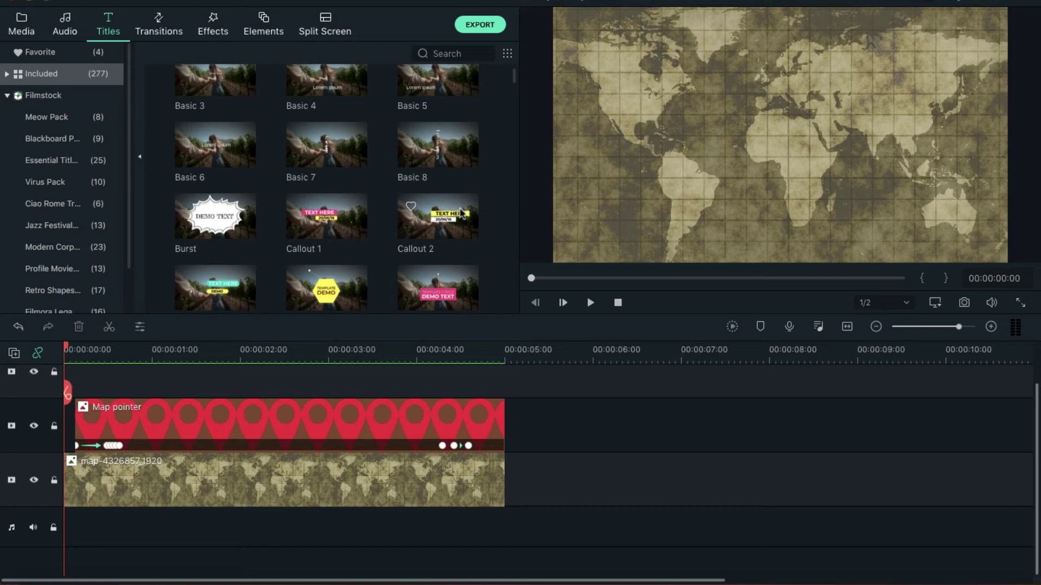
left_click_drag(461, 212, 127, 389)
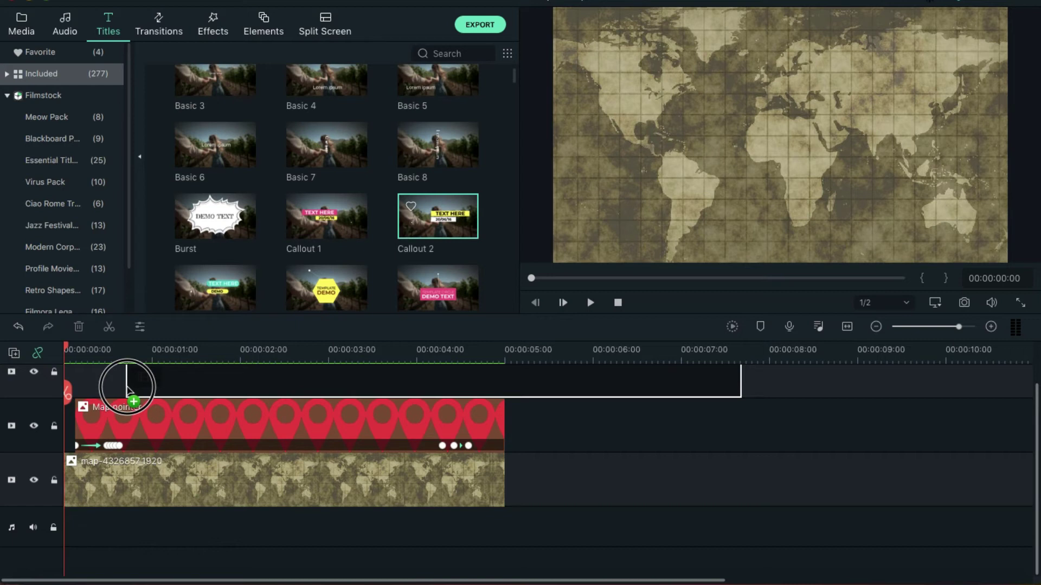
left_click_drag(126, 389, 174, 424)
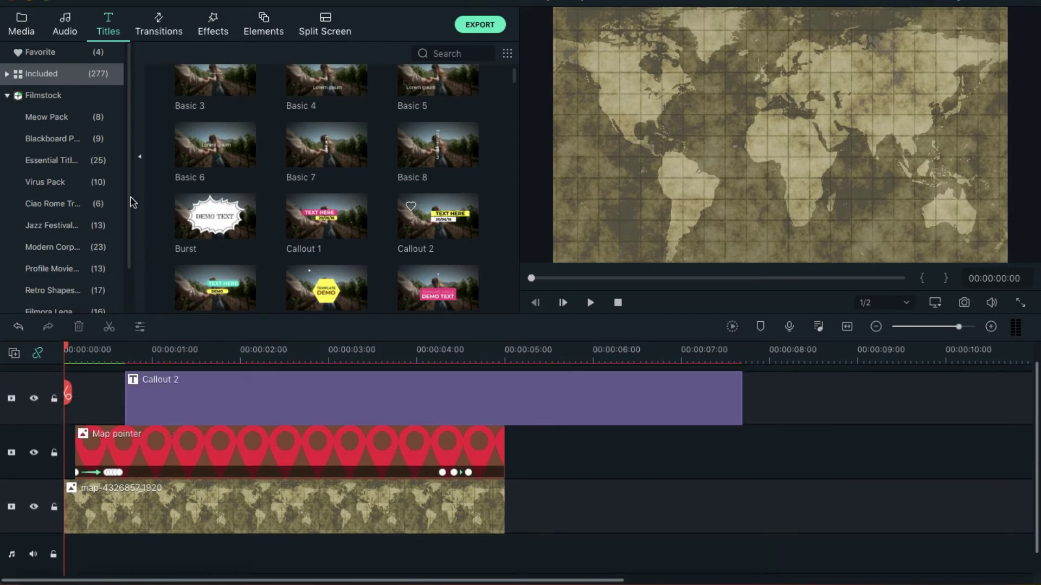
Scale the Callout 2 title to 78.3% and move it to X 97, Y -144 beside the pin.
left_click(31, 35)
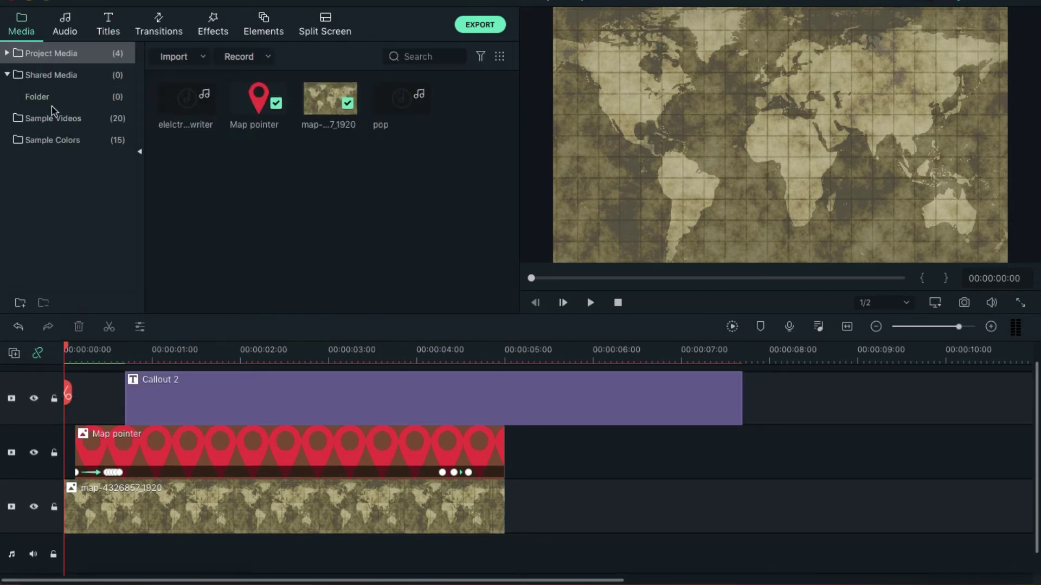
left_click_drag(70, 376, 233, 369)
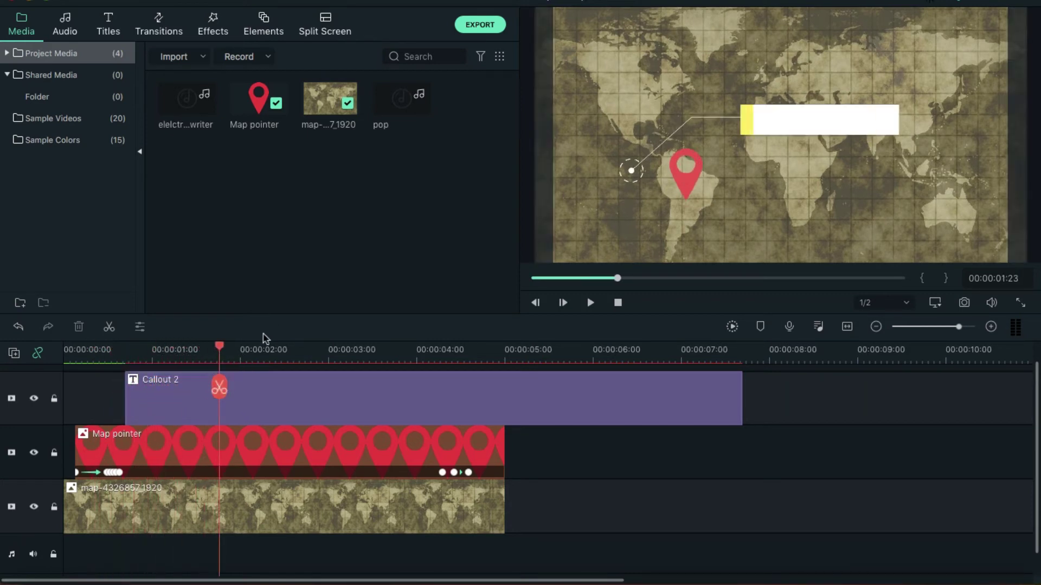
left_click(306, 394)
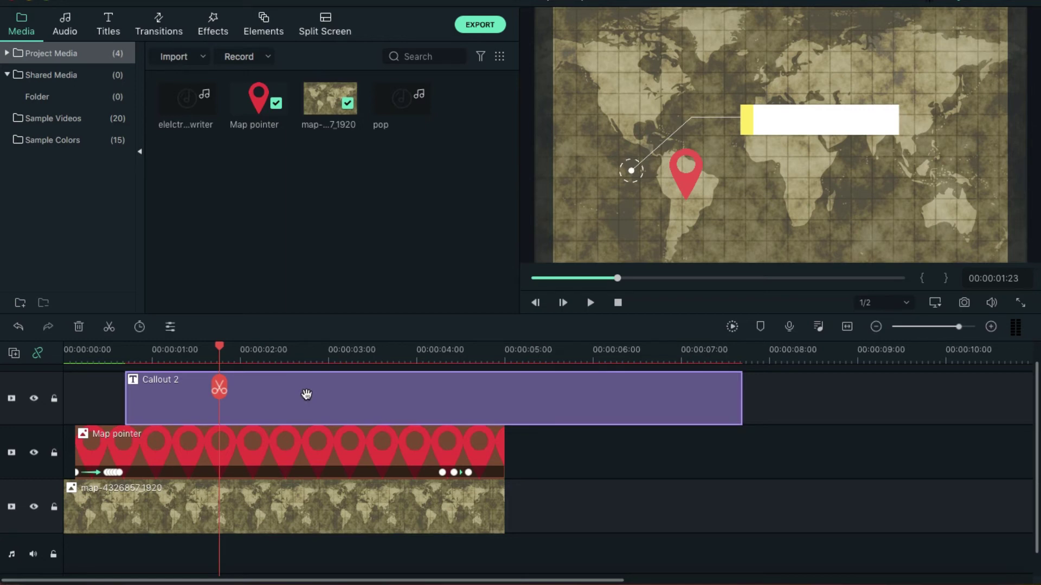
double_click(306, 395)
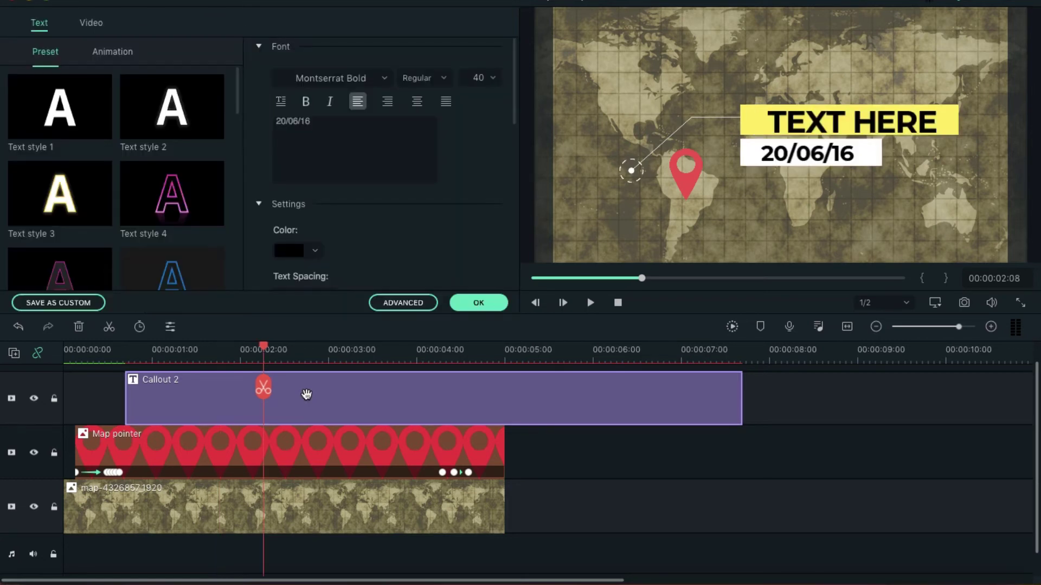
left_click(303, 158)
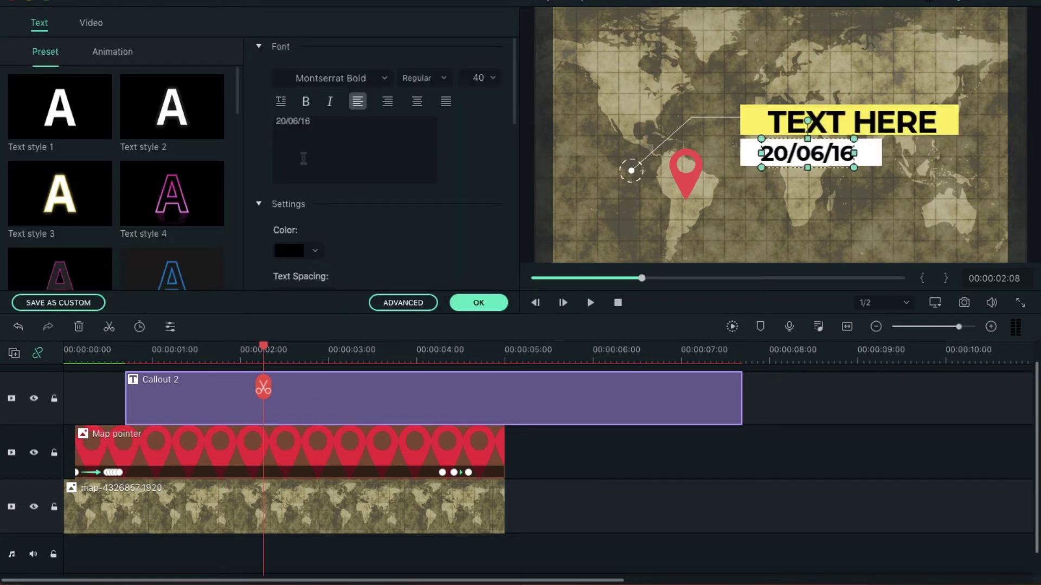
left_click(86, 23)
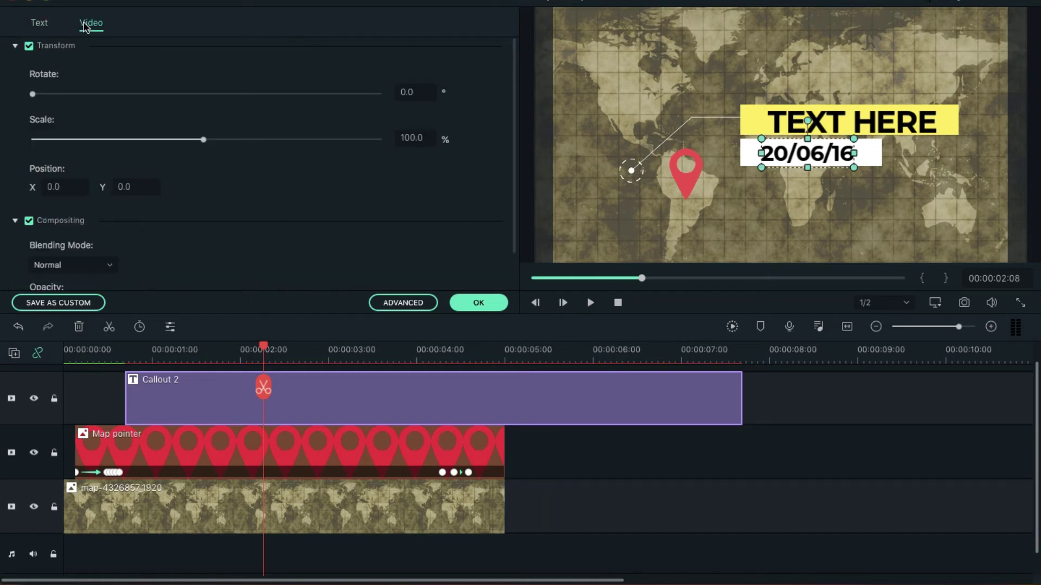
left_click_drag(204, 139, 166, 139)
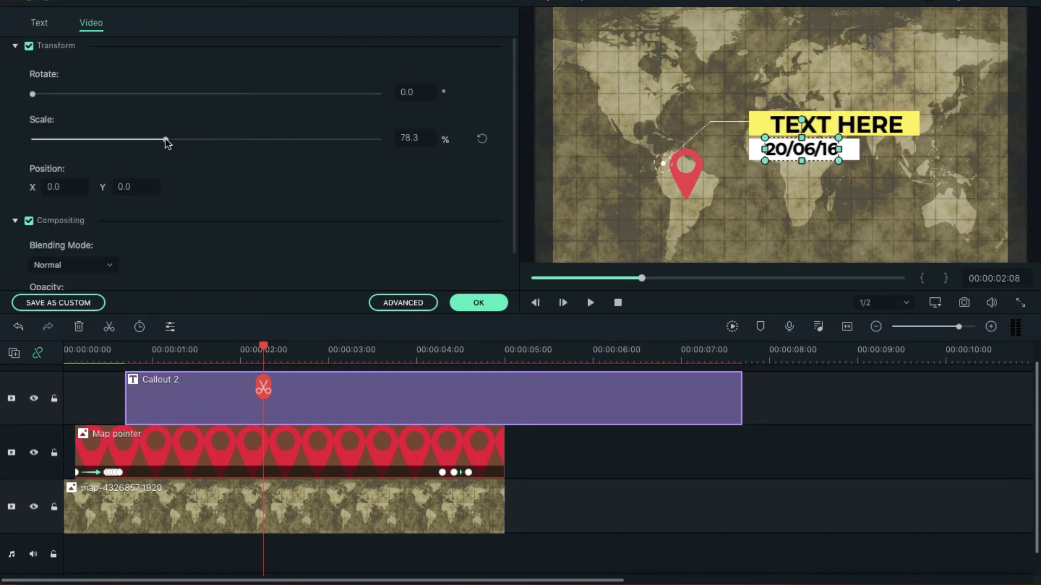
left_click_drag(92, 187, 27, 209)
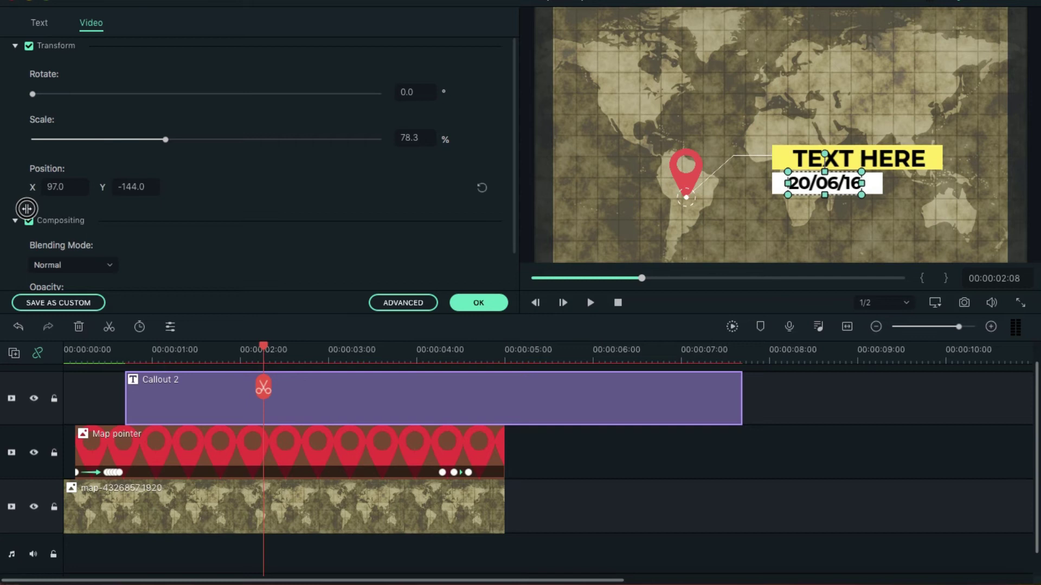
Change the callout's date to 20/11/12 and its headline to AUSTRALIA.
left_click(704, 232)
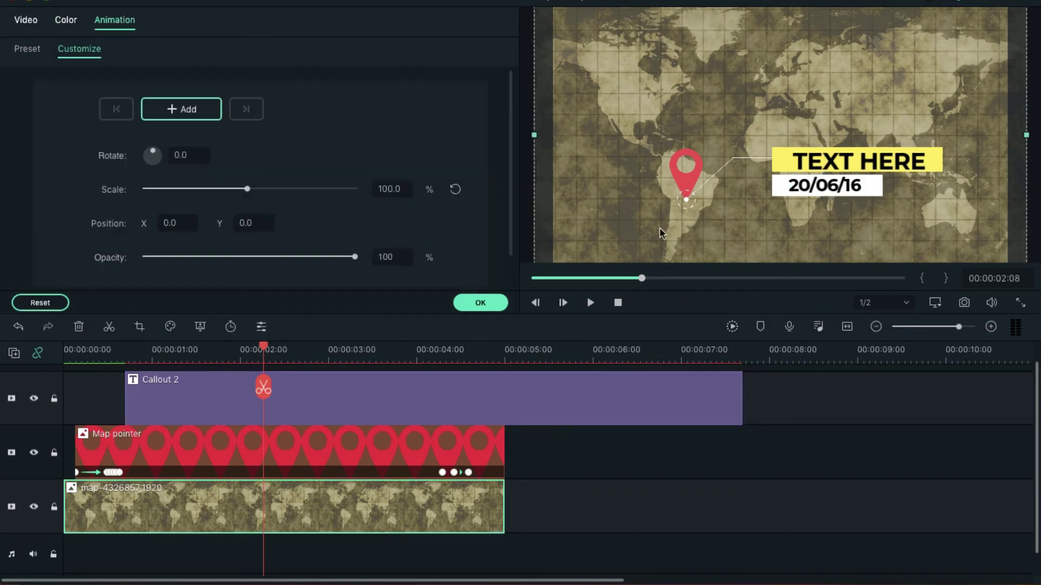
left_click(770, 161)
triple_click(286, 121)
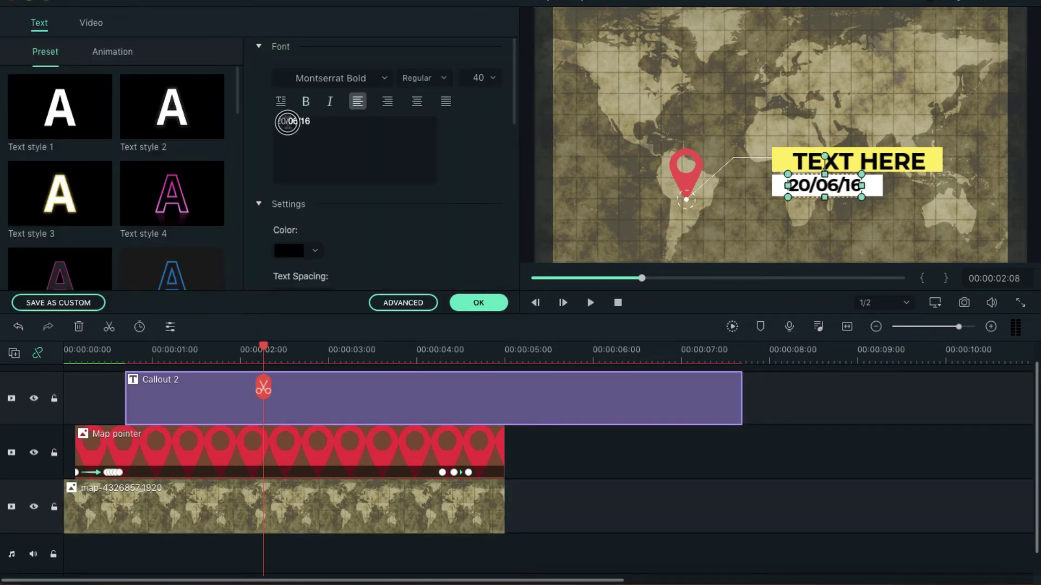
type("20/11/12")
left_click(818, 165)
left_click(997, 569)
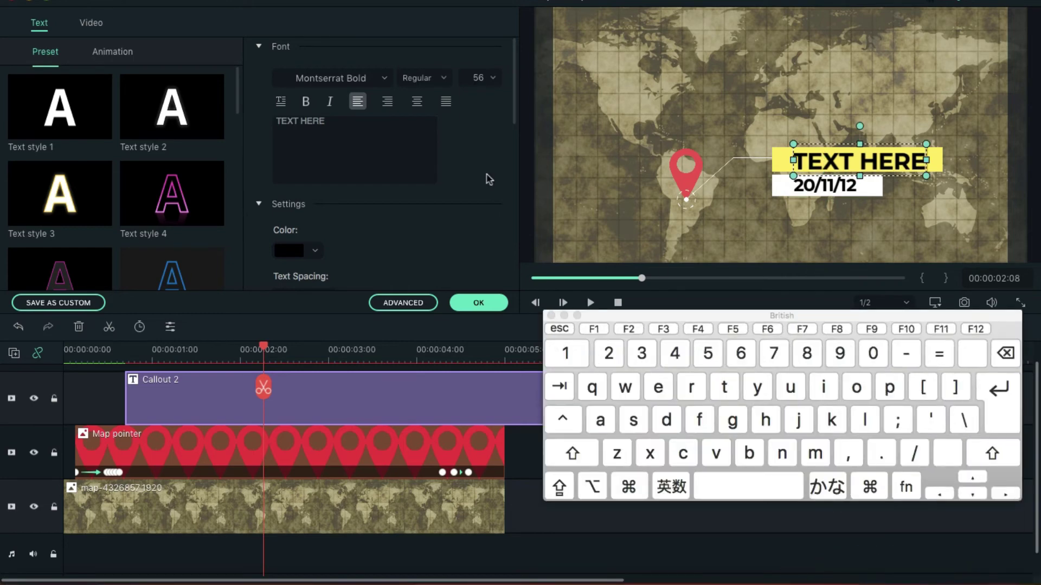
key("super+a")
type("AUSTRALIA")
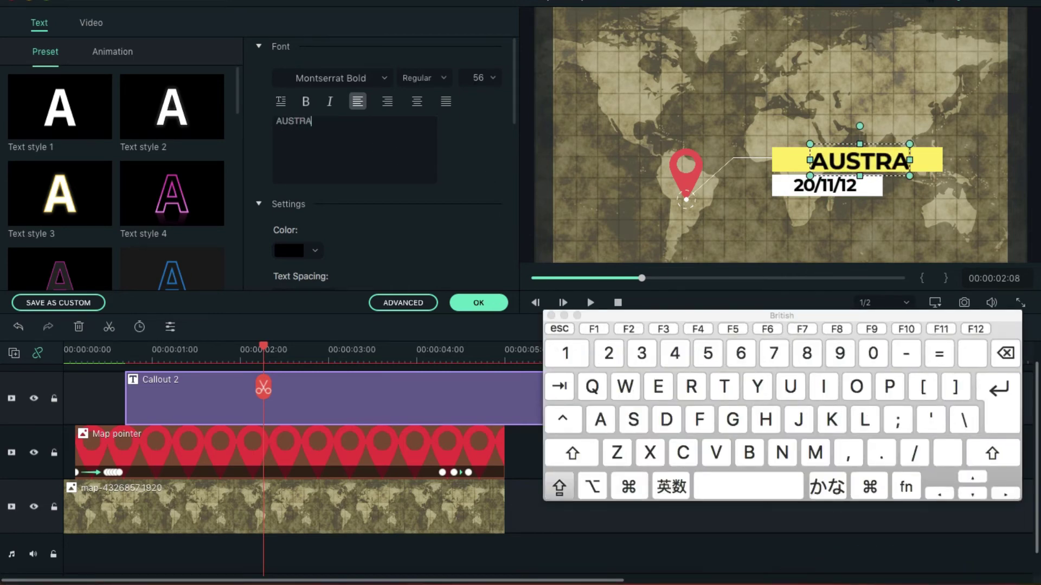
left_click(563, 316)
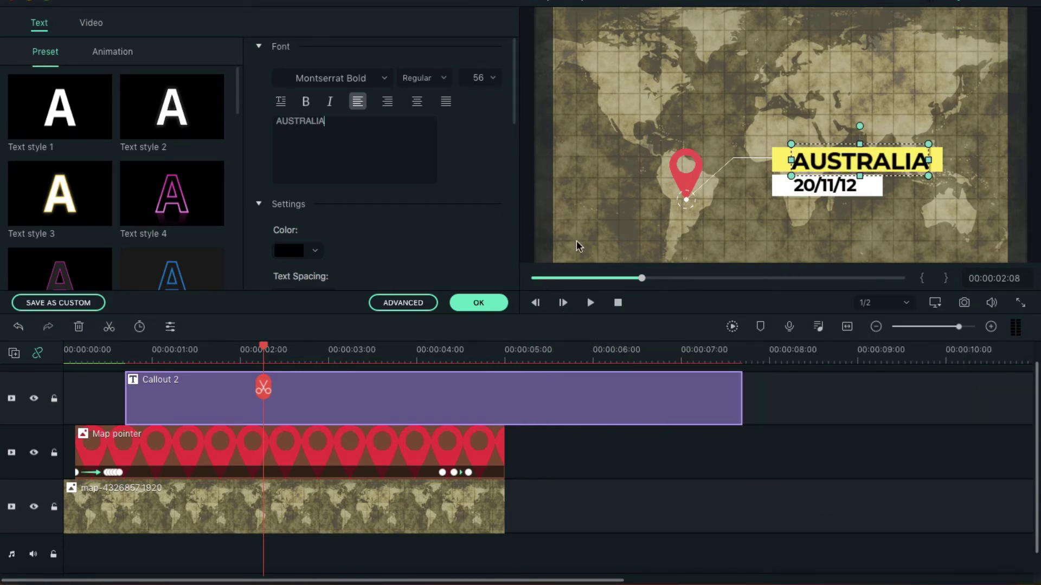
left_click(479, 303)
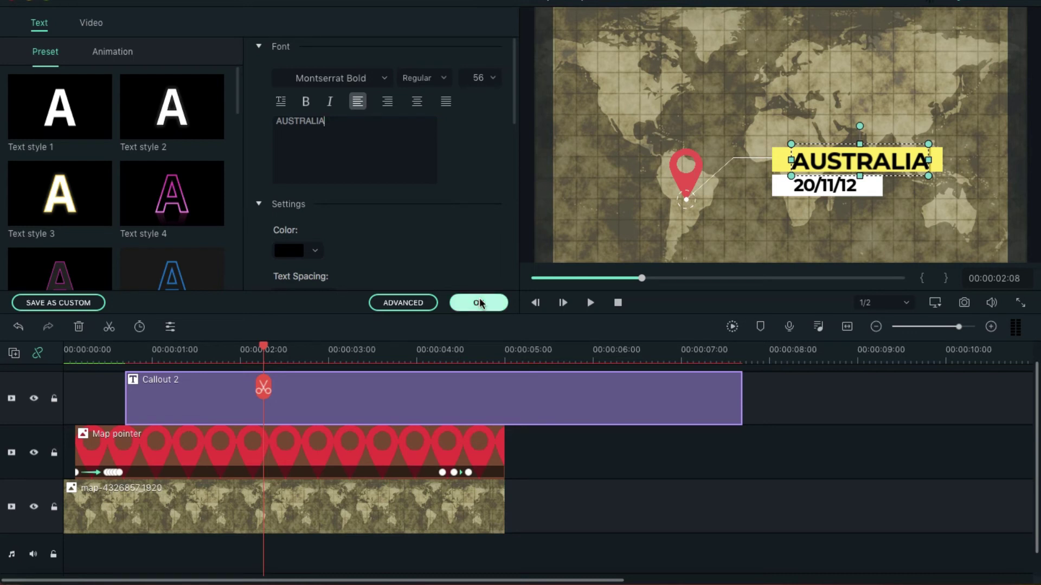
Trim the Callout 2 clip to end at 00:00:05:00 with the map clips.
left_click(542, 462)
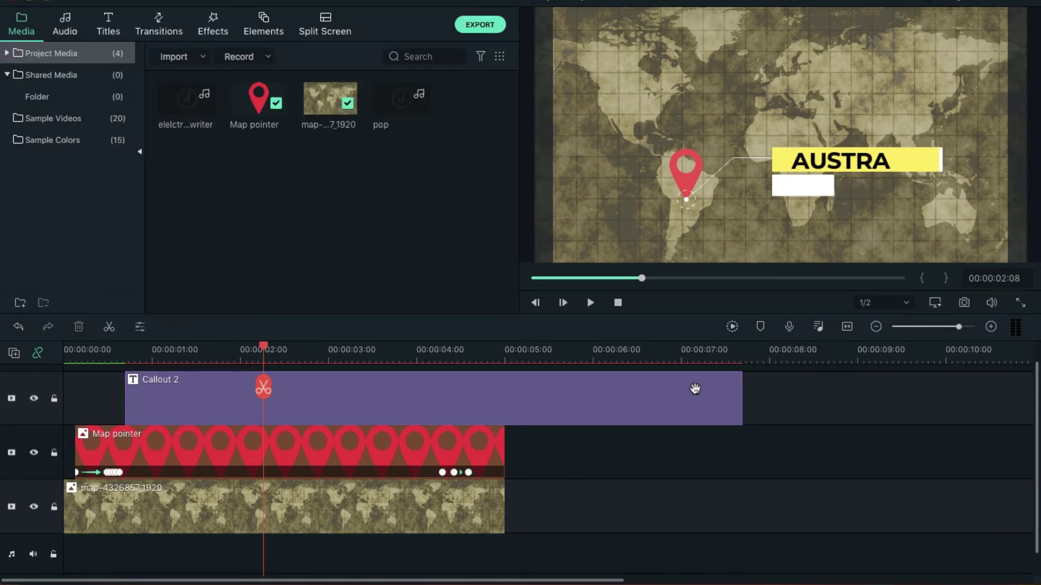
left_click_drag(740, 397, 505, 421)
left_click_drag(591, 431, 591, 432)
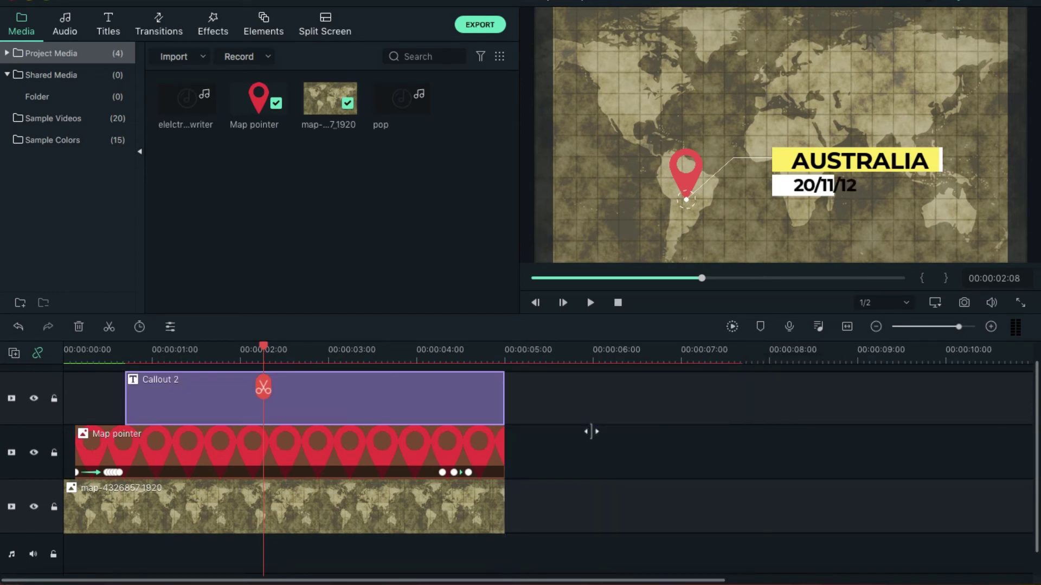
left_click(591, 432)
Render a preview of the timeline and play it back.
scroll(590, 431, "up", 1)
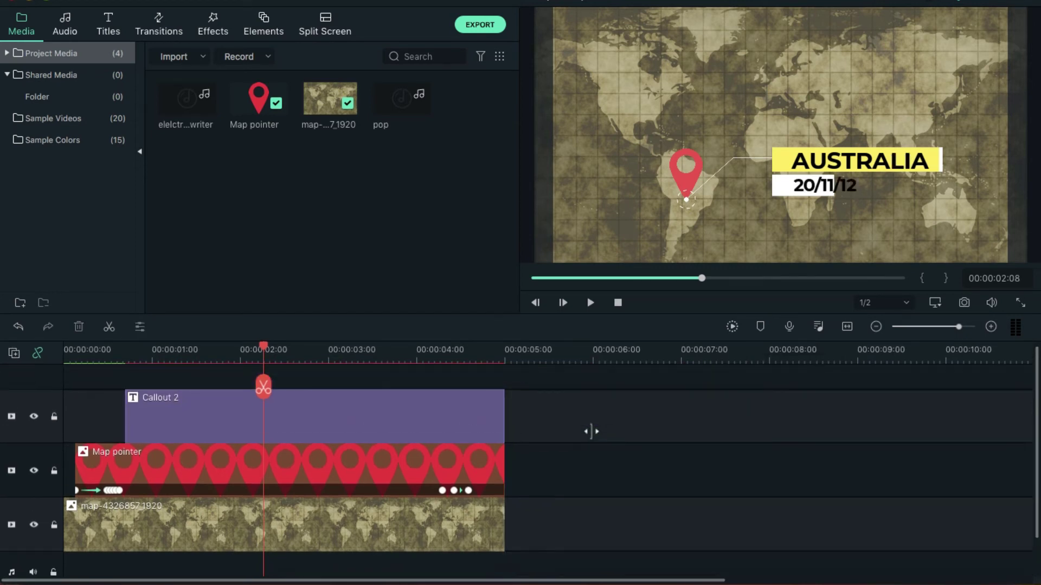
left_click(733, 328)
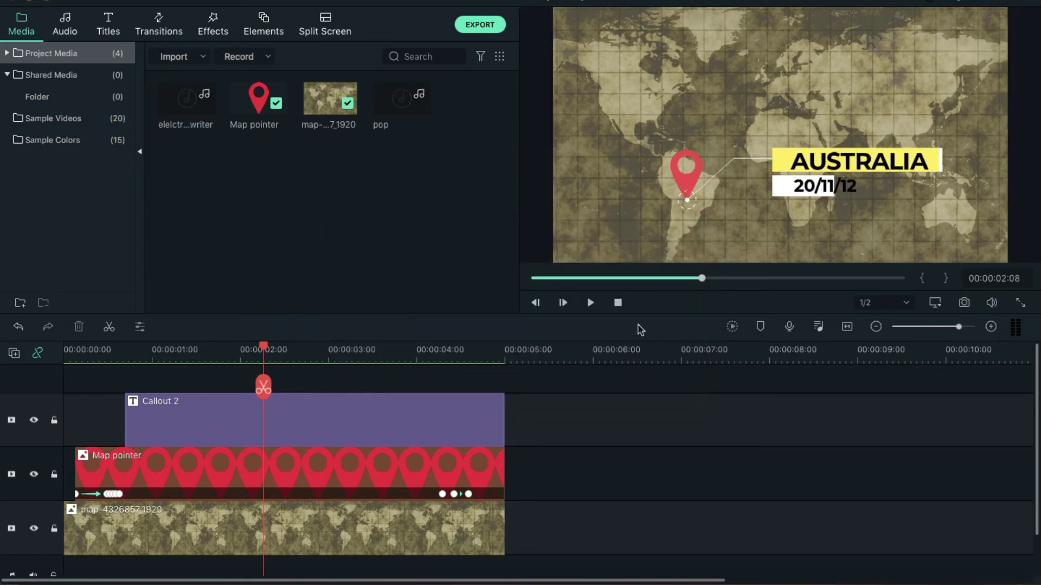
left_click(590, 303)
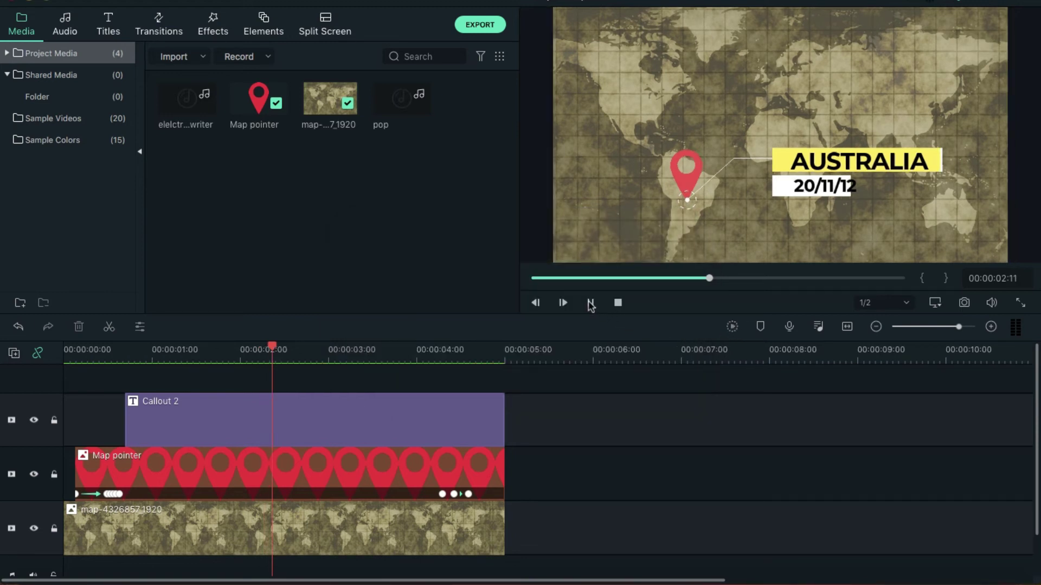
Add a Dissolve transition to the tail of the Callout 2 clip.
left_click(159, 23)
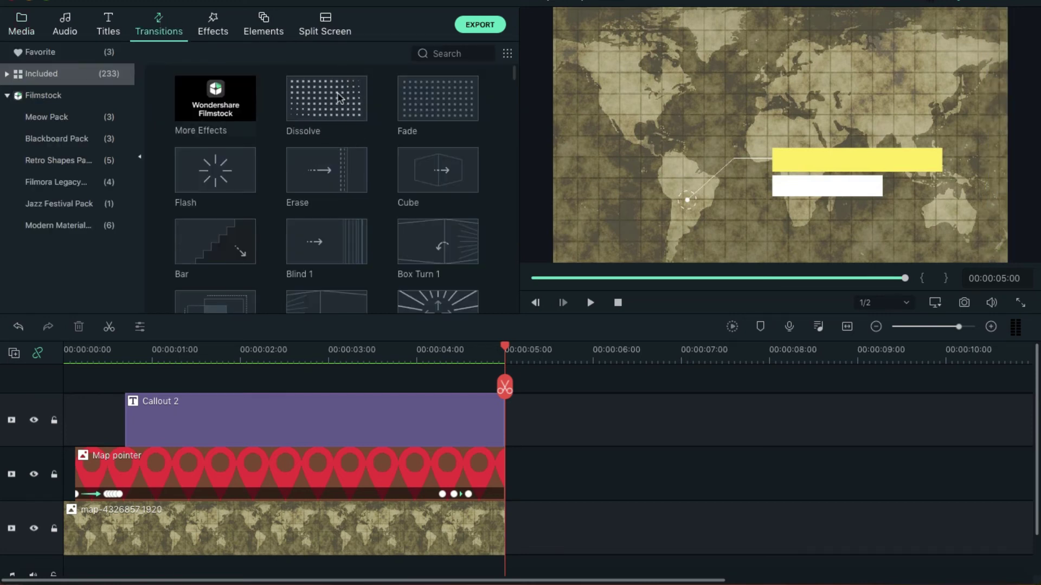
left_click_drag(338, 97, 484, 394)
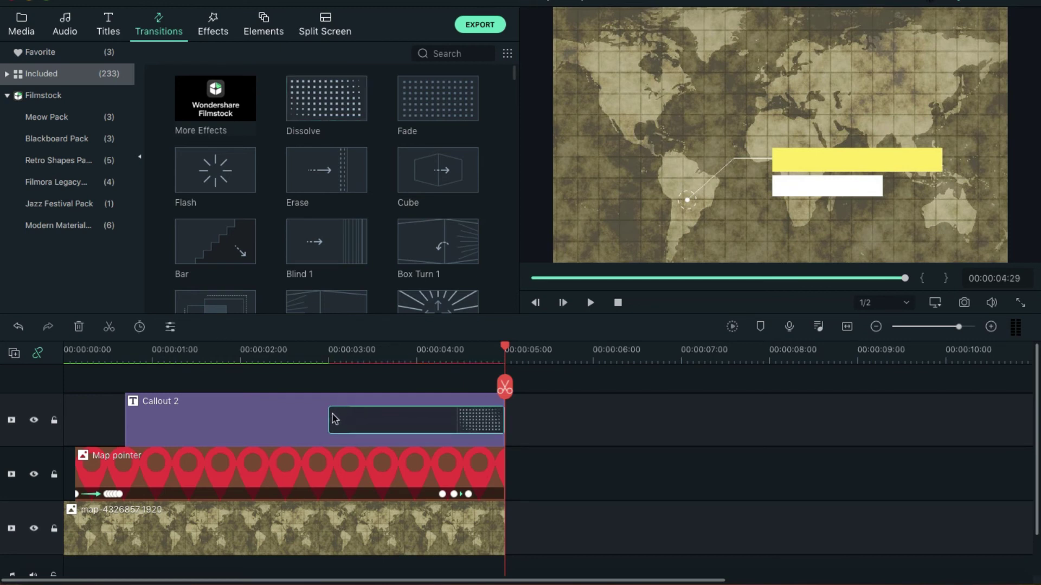